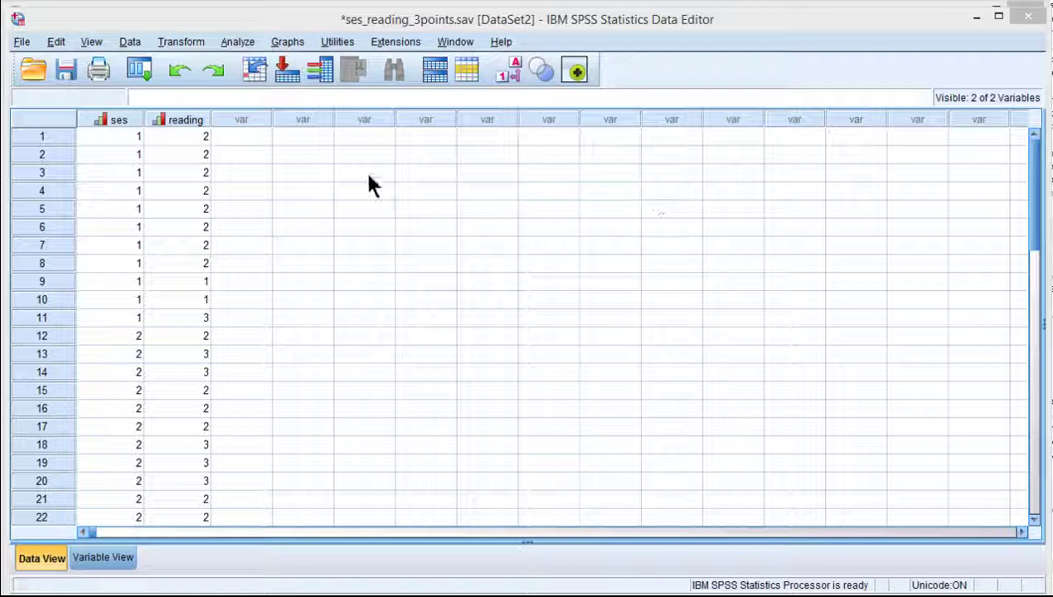
- Inspect the first ses and reading values in the ses_reading_3points data grid
left_click(128, 136)
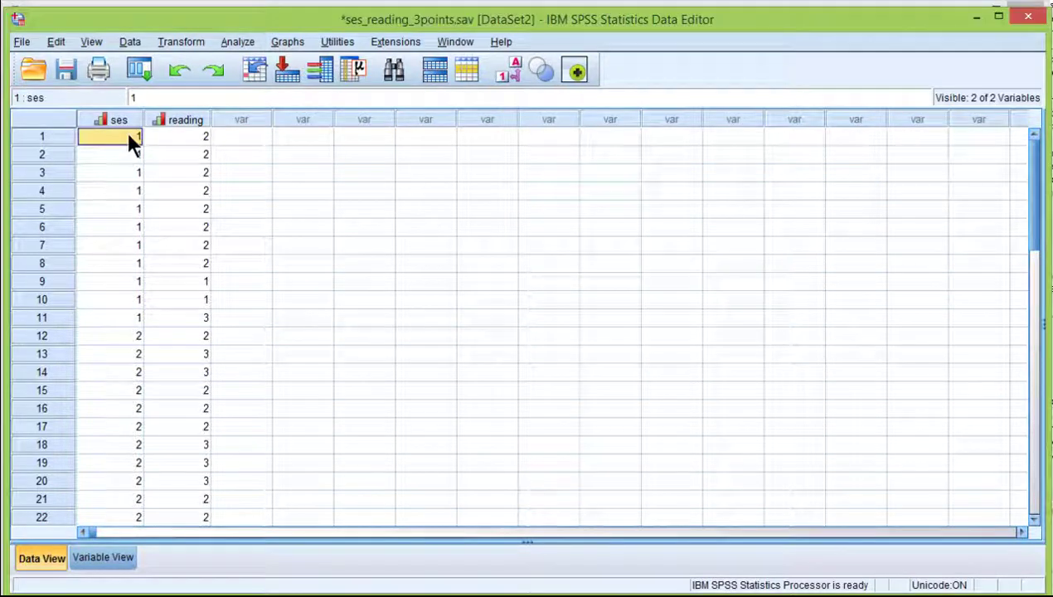
left_click(171, 141)
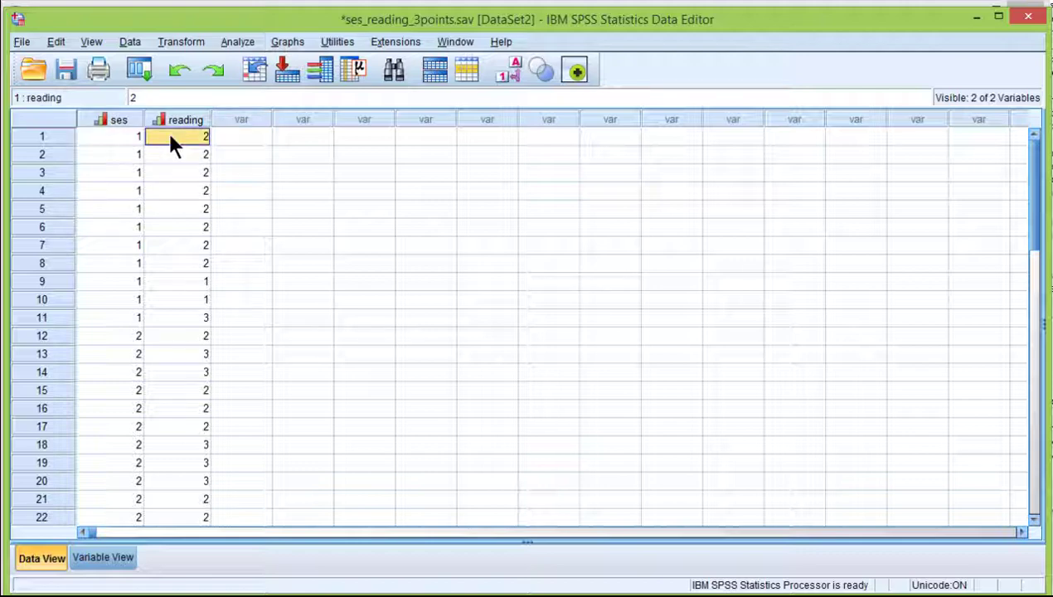
key("Left")
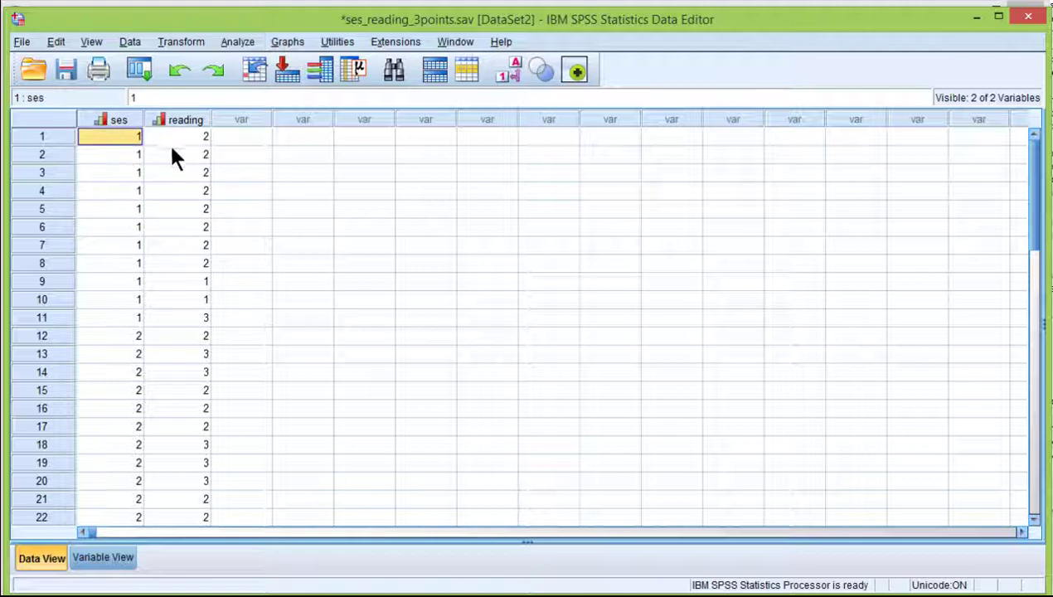
left_click(170, 153)
key("Up")
left_click(126, 135)
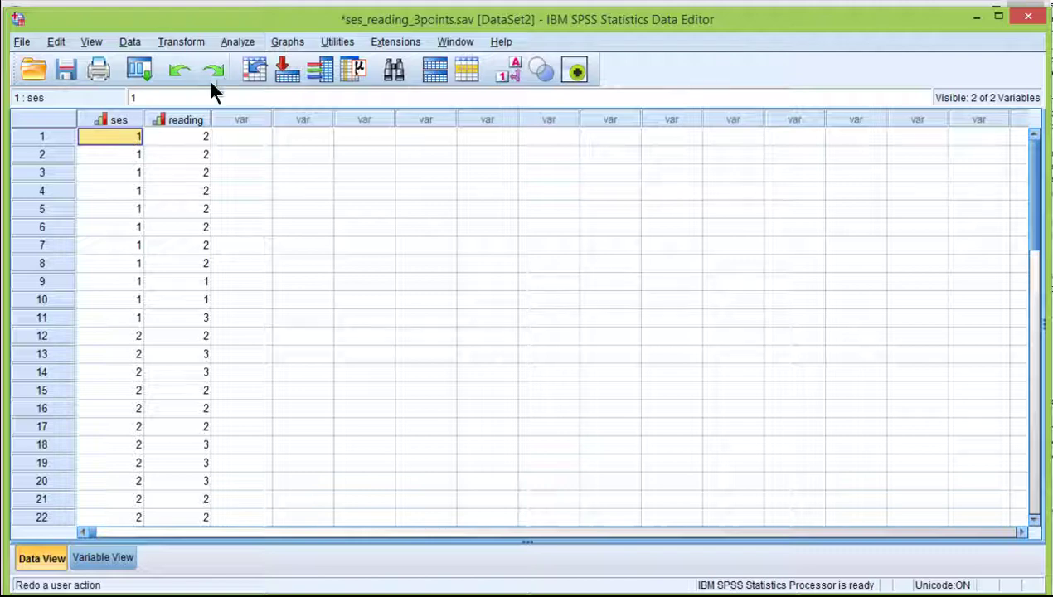
- Set up a bivariate correlation of ses and reading using Spearman instead of Pearson
left_click(235, 43)
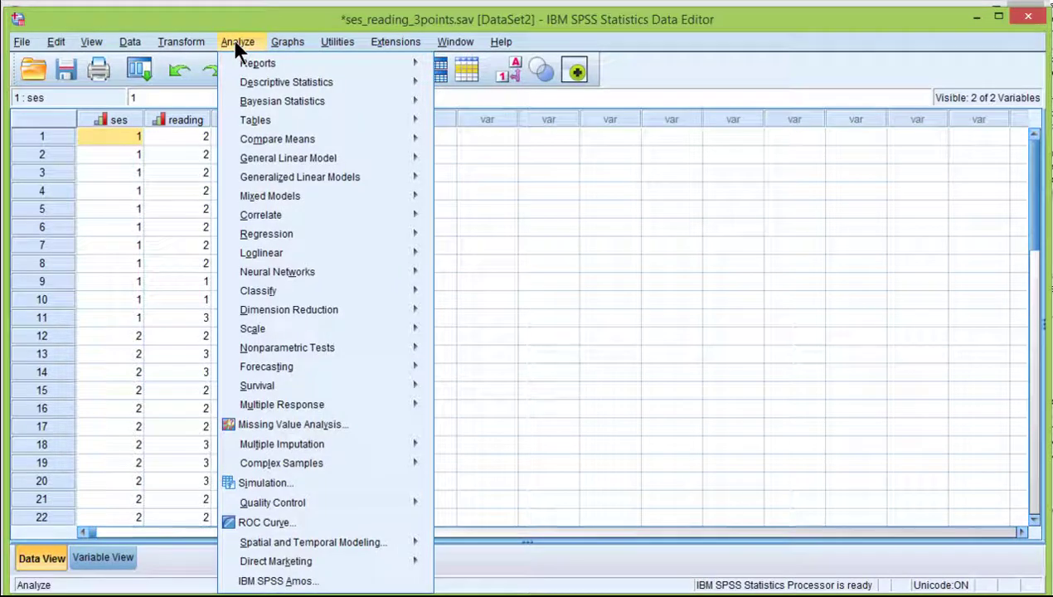
mouse_move(315, 218)
left_click(461, 217)
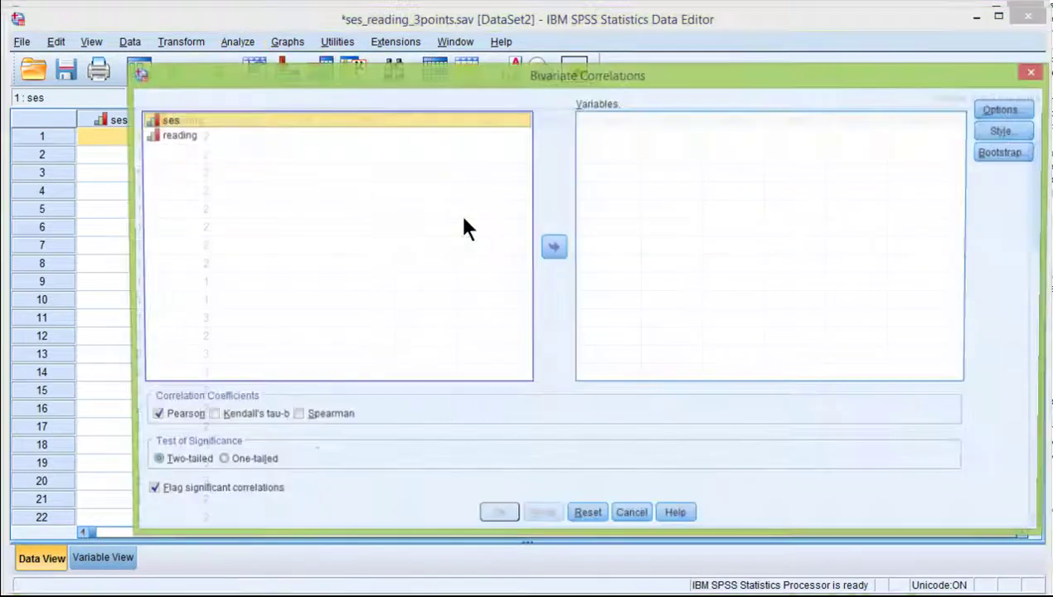
left_click(186, 135, "shift")
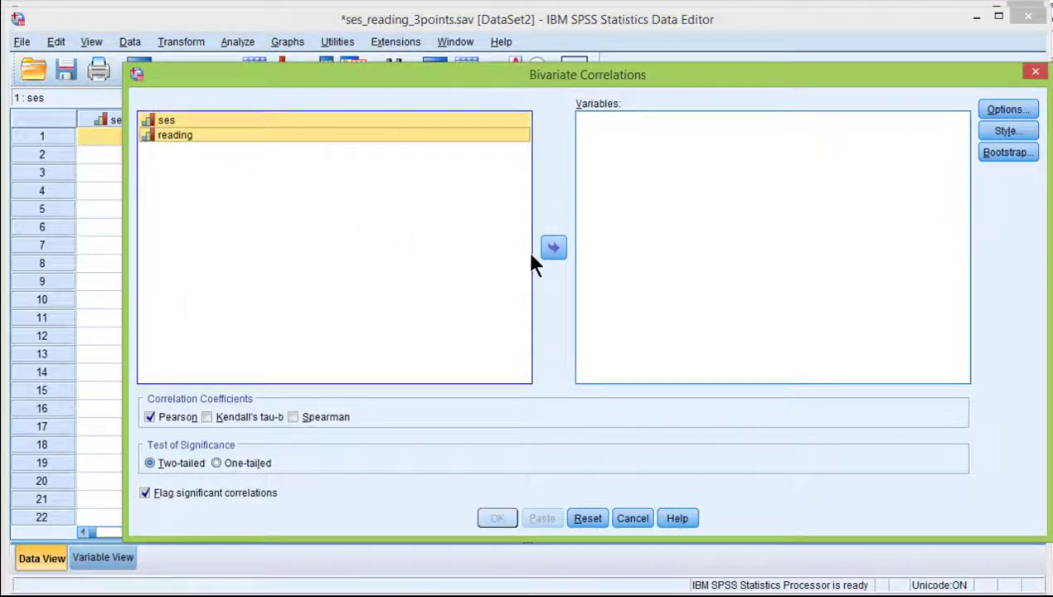
left_click(550, 249)
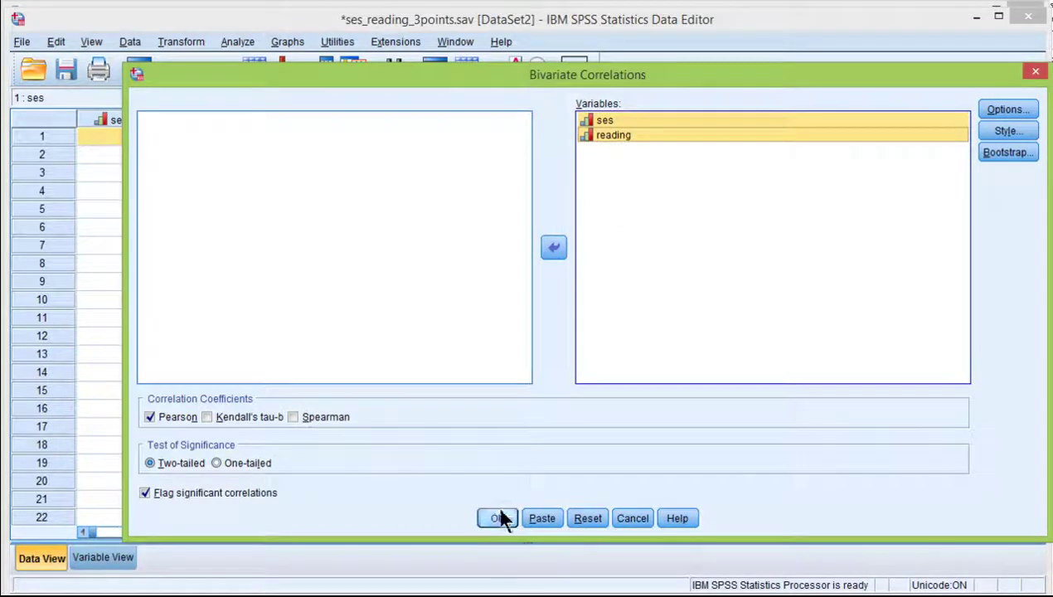
left_click(310, 414)
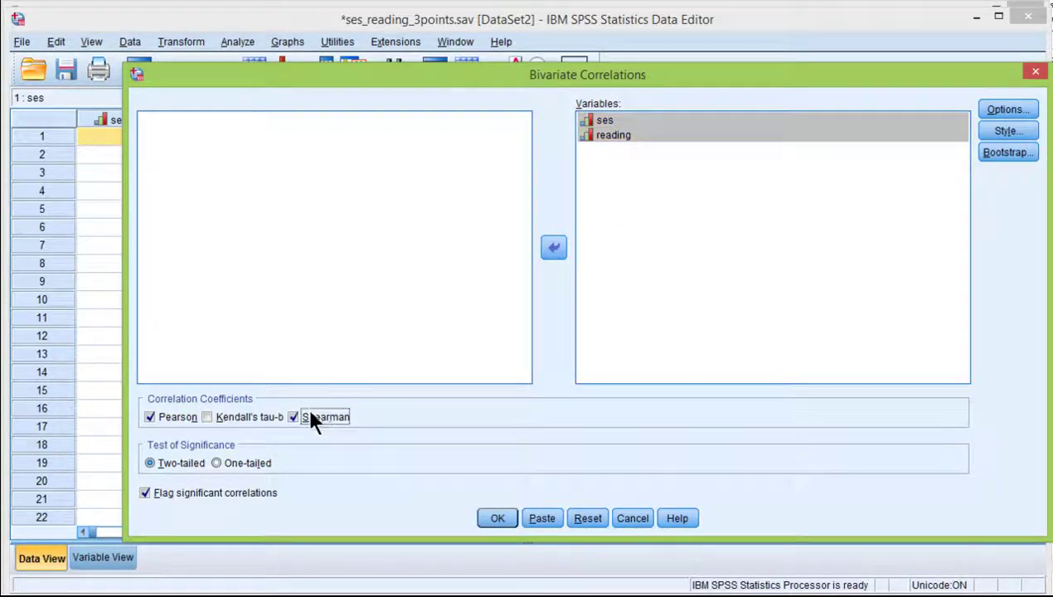
left_click(172, 412)
- Run the Spearman correlation and minimize the output Viewer
left_click(495, 518)
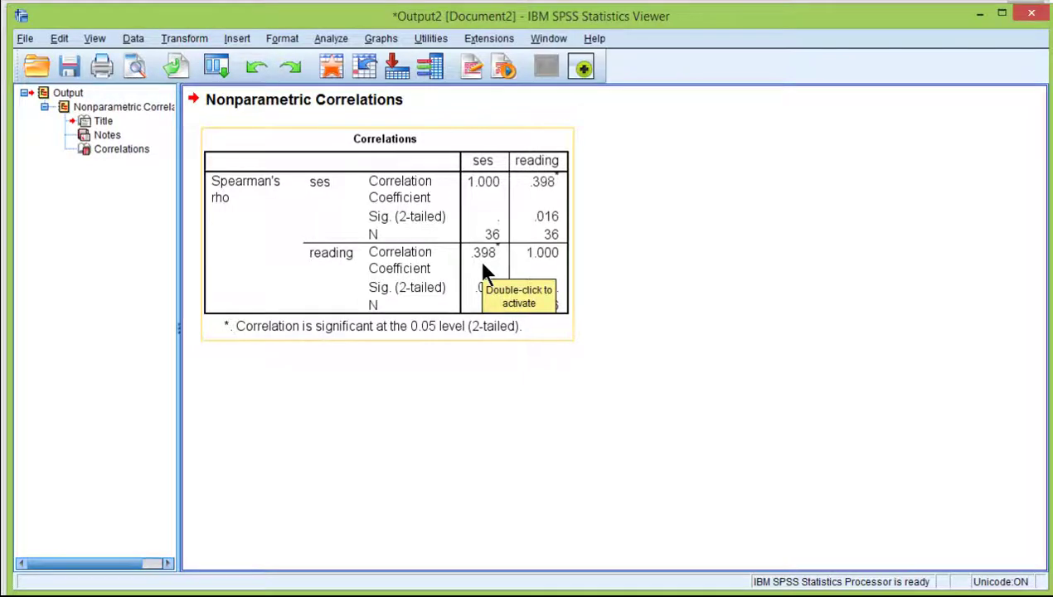
left_click(979, 17)
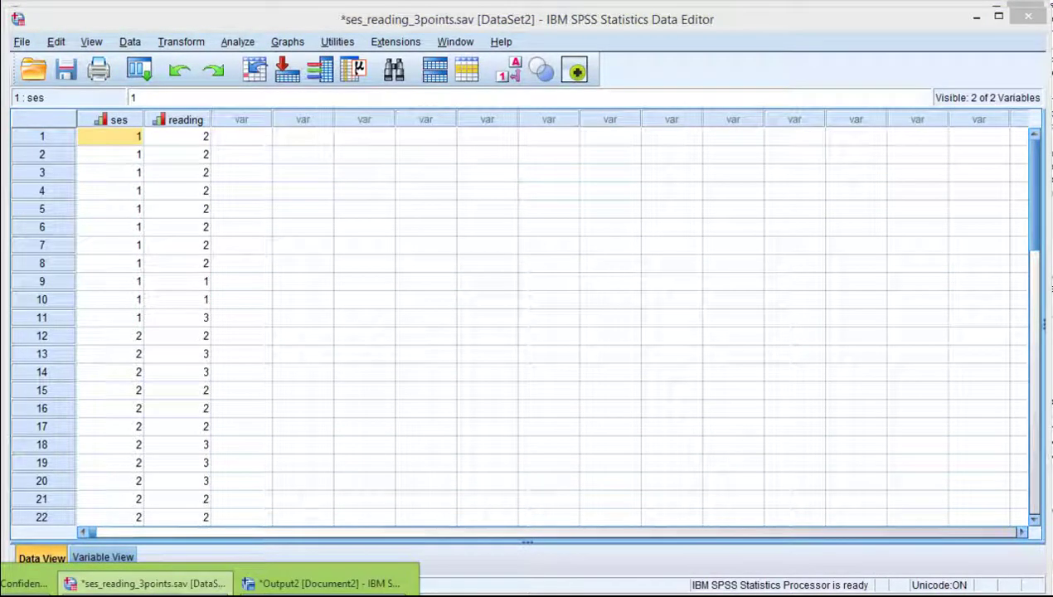
- Bring up the confidence-interval syntax and highlight the 1.96 multiplier on line 9
left_click(25, 583)
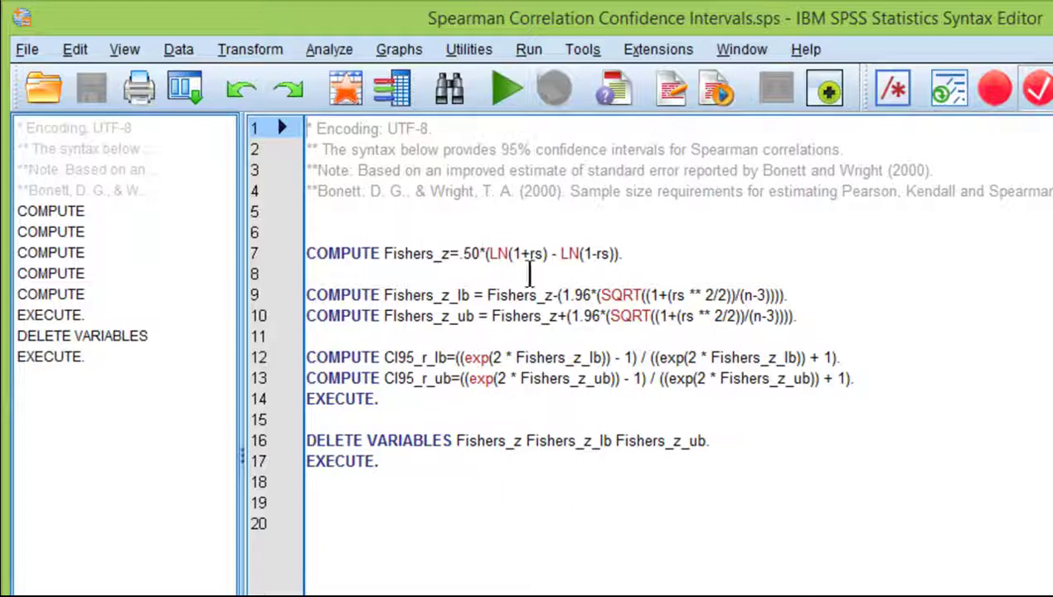
left_click(561, 296)
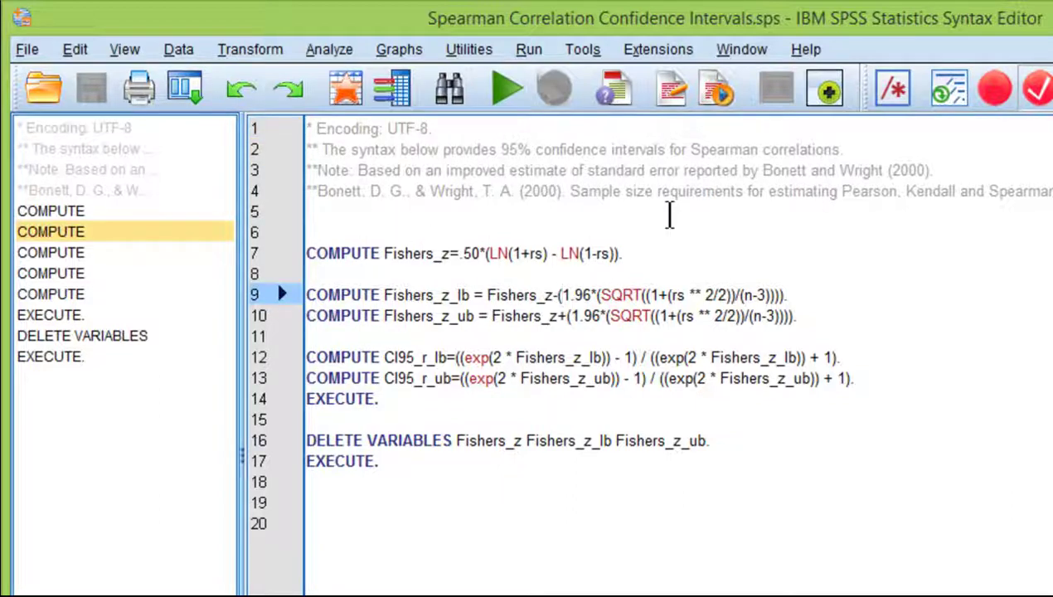
key("shift+Right")
key("shift+Right")
key("shift+Right")
key("shift+Right")
key("Left")
key("Left")
key("Left")
key("Left")
key("Right")
key("Right")
key("Right")
key("Right")
key("shift+Left")
key("shift+Left")
key("shift+Left")
key("shift+Left")
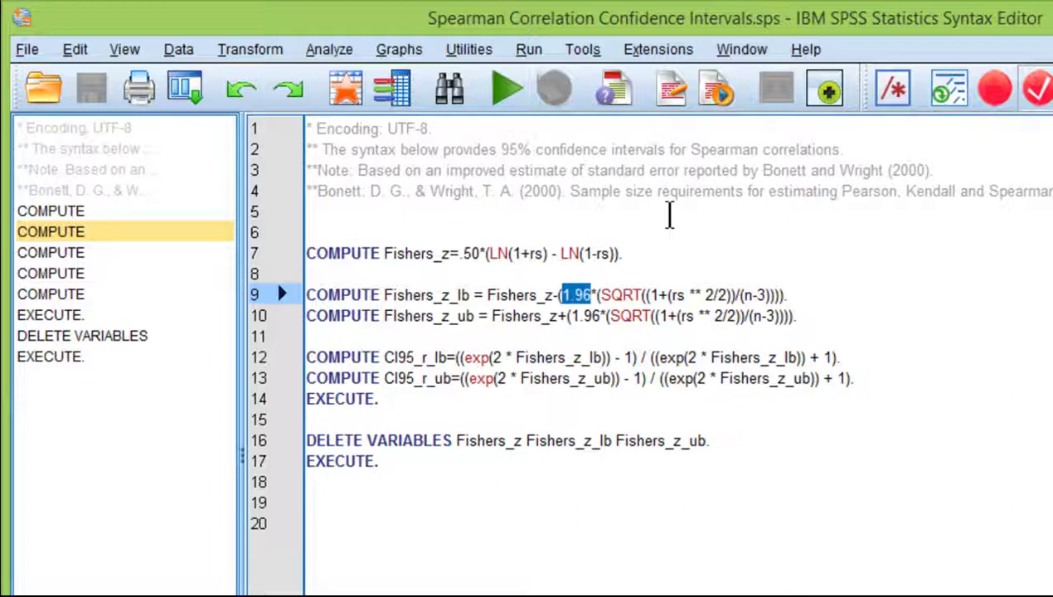
key("Left")
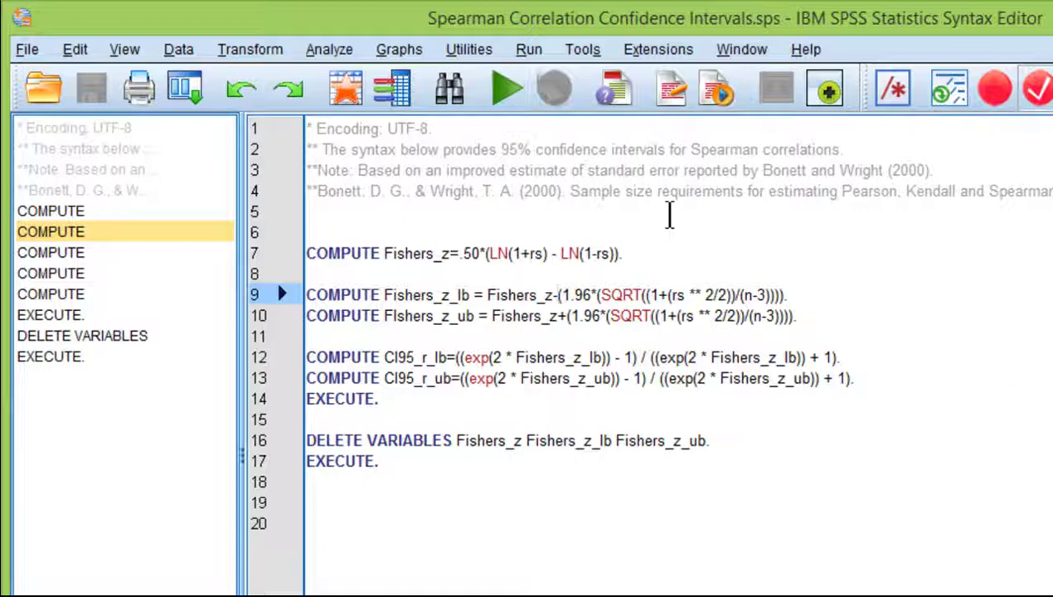
key("Right")
key("shift+Right")
key("shift+Right")
key("shift+Right")
key("shift+Right")
key("shift+Left")
key("Right")
key("Left")
key("Left")
key("Left")
key("shift+Right")
key("shift+Right")
key("shift+Right")
key("shift+Right")
key("Up")
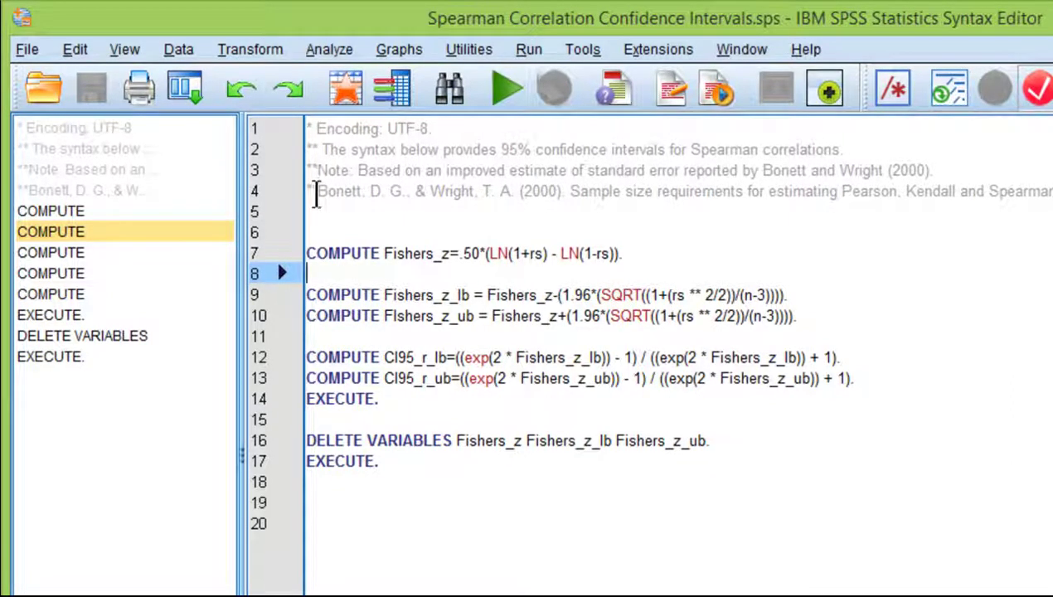
- Highlight the cited reference on line 4, then return to the ses_reading_3points data
left_click_drag(317, 193, 545, 193)
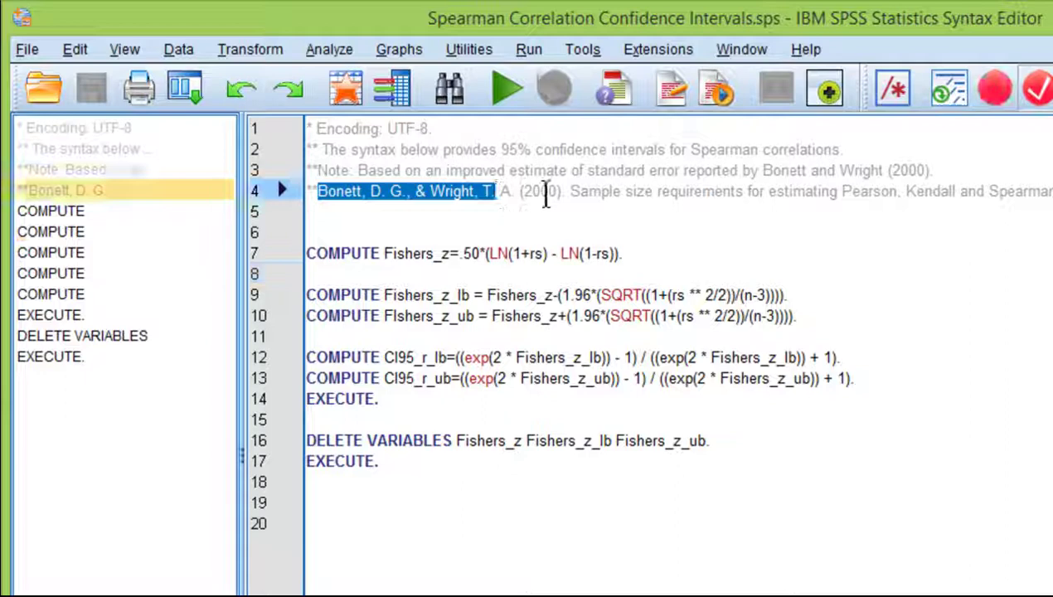
left_click(554, 196)
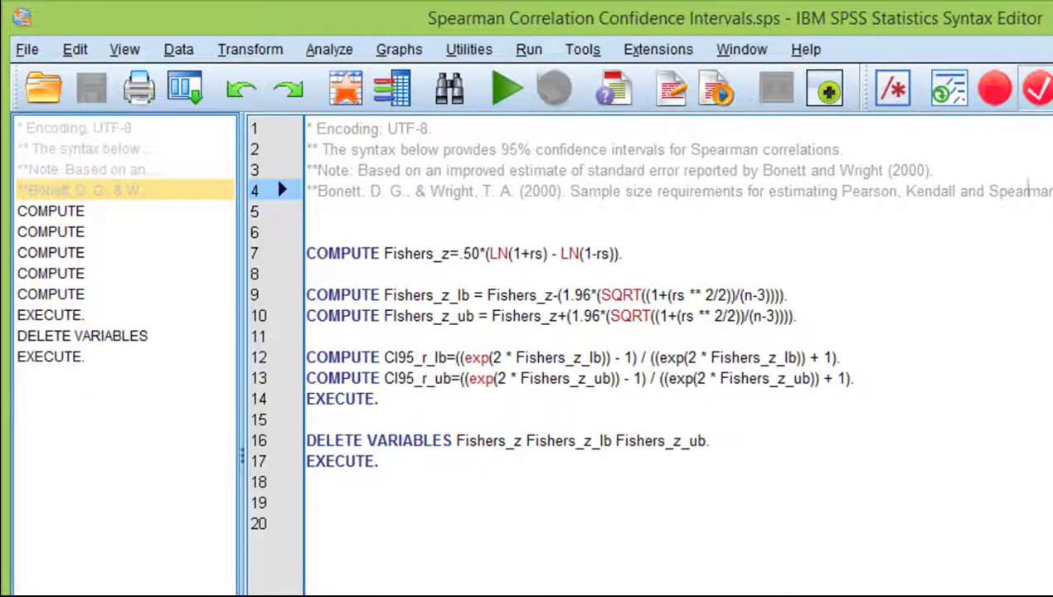
left_click(469, 190)
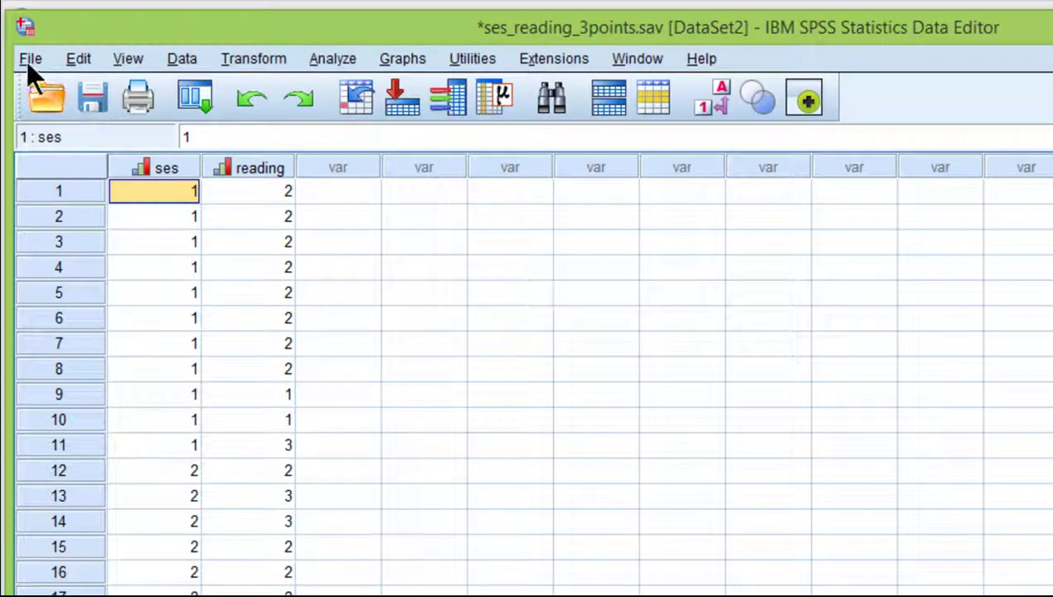
- Create a new empty dataset with File > New > Data and maximize its window
left_click(28, 58)
mouse_move(50, 86)
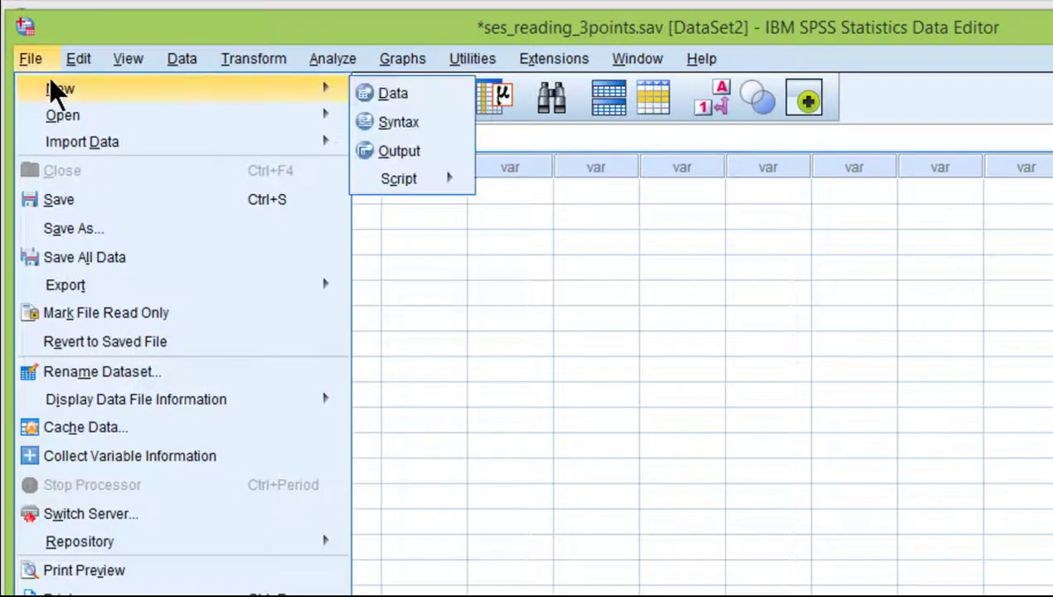
left_click(371, 87)
double_click(381, 71)
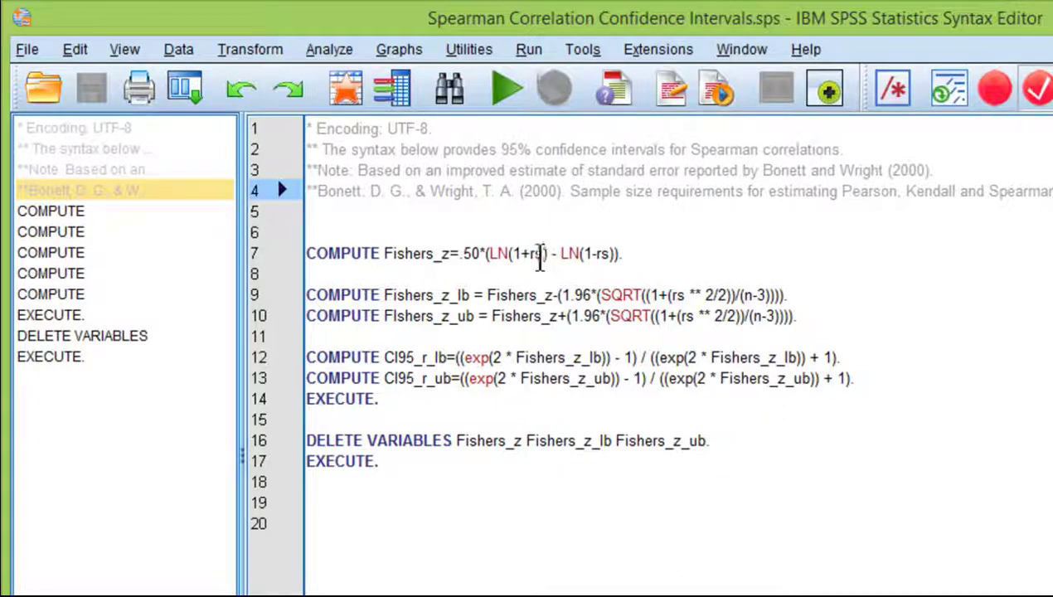
- Highlight the rs term in the Fishers_z formula on line 7
left_click(541, 253)
key("shift+Left")
key("shift+Left")
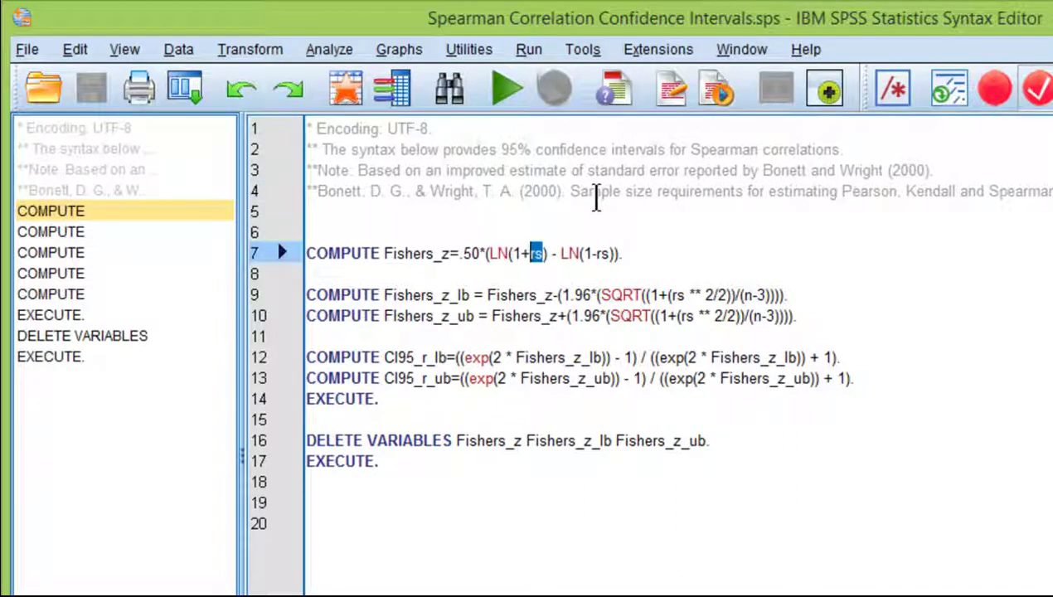
key("Left")
key("Right")
key("Right")
key("Right")
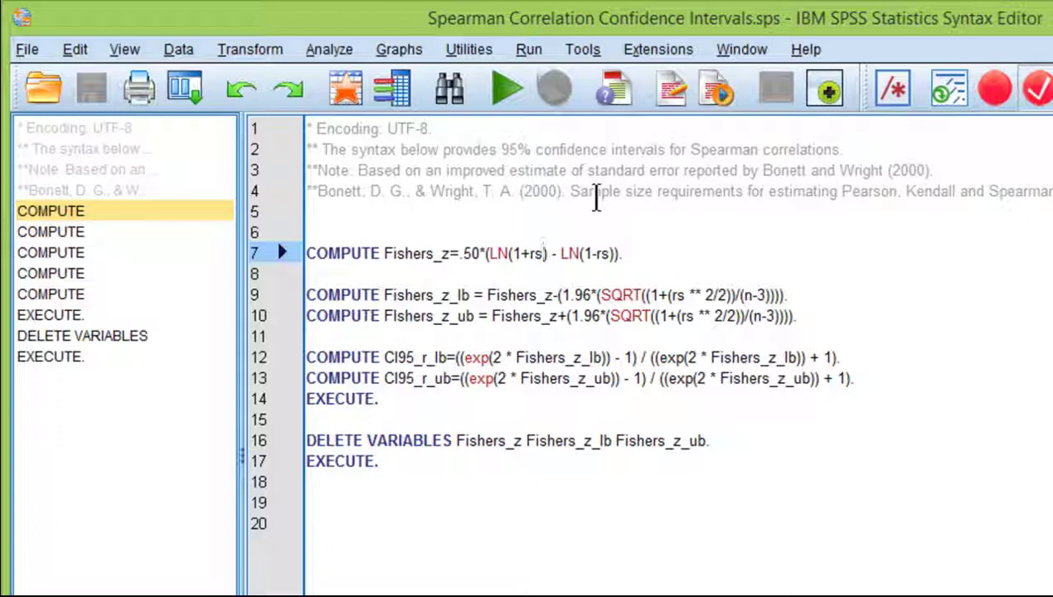
key("shift+Left")
key("shift+Left")
key("Down")
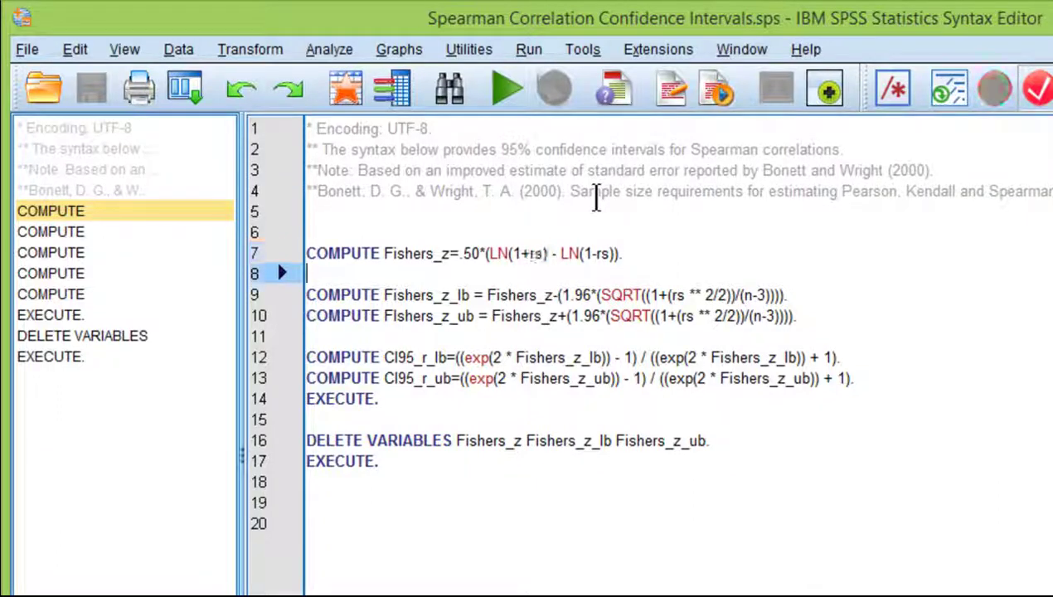
- Select the COMPUTE lines through EXECUTE to review the bound formulas
left_click(759, 292)
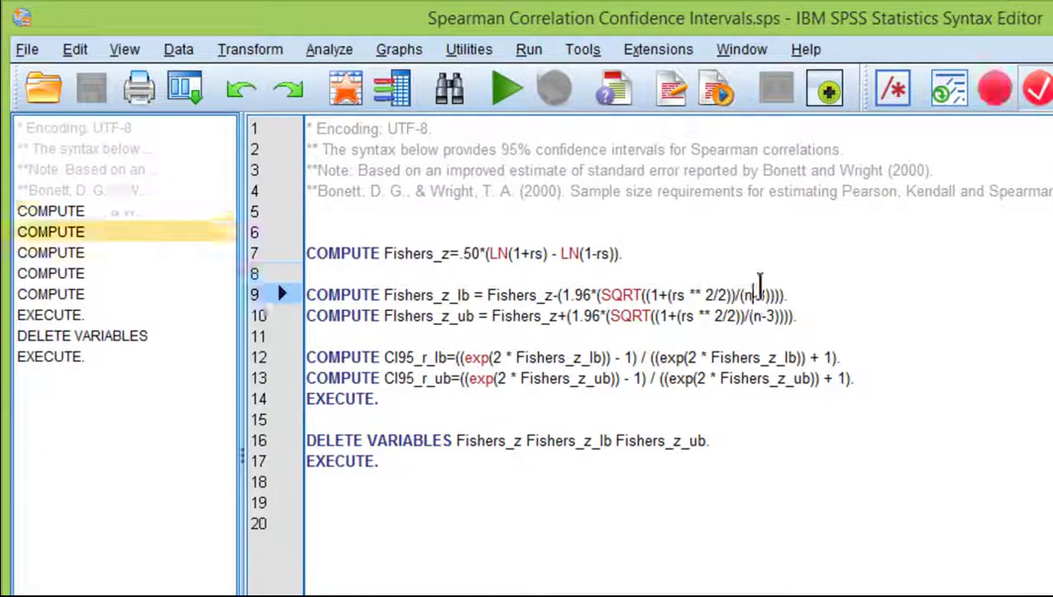
left_click_drag(332, 230, 578, 406)
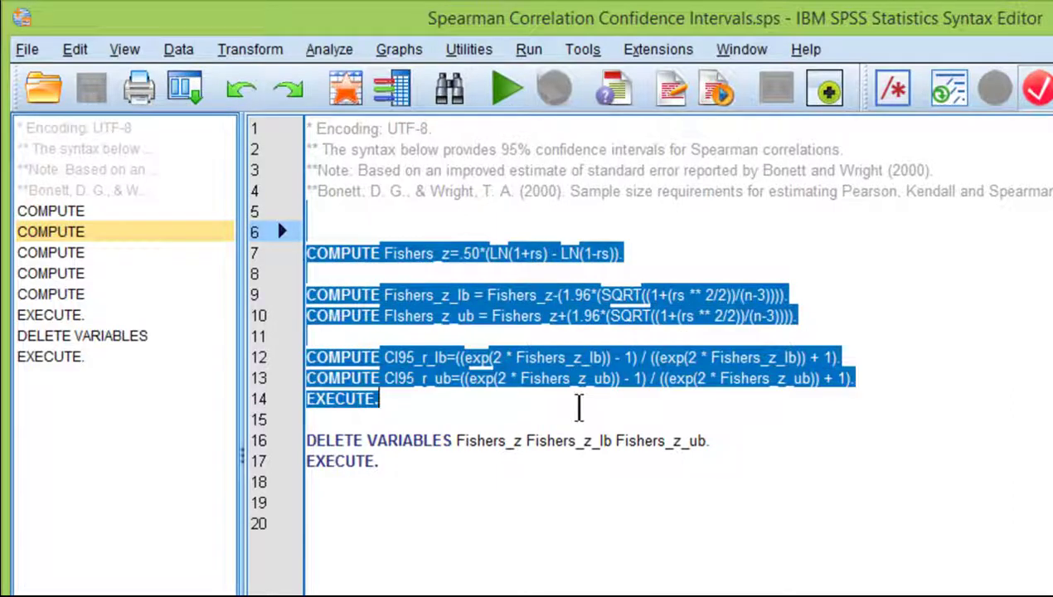
left_click(414, 476)
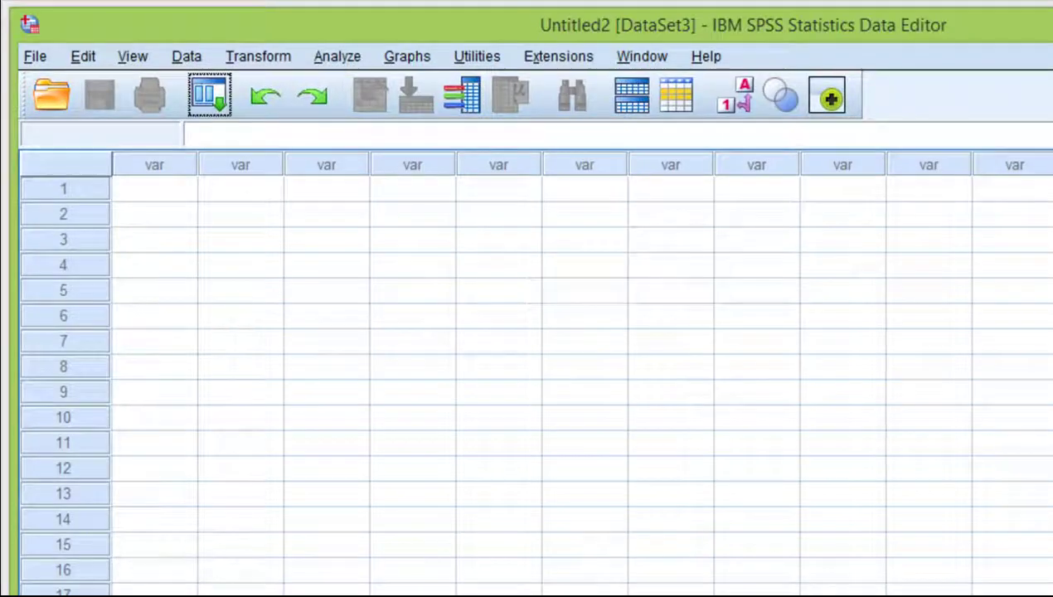
- Define two variables named rs and n in the new dataset's Variable View
key("ctrl+t")
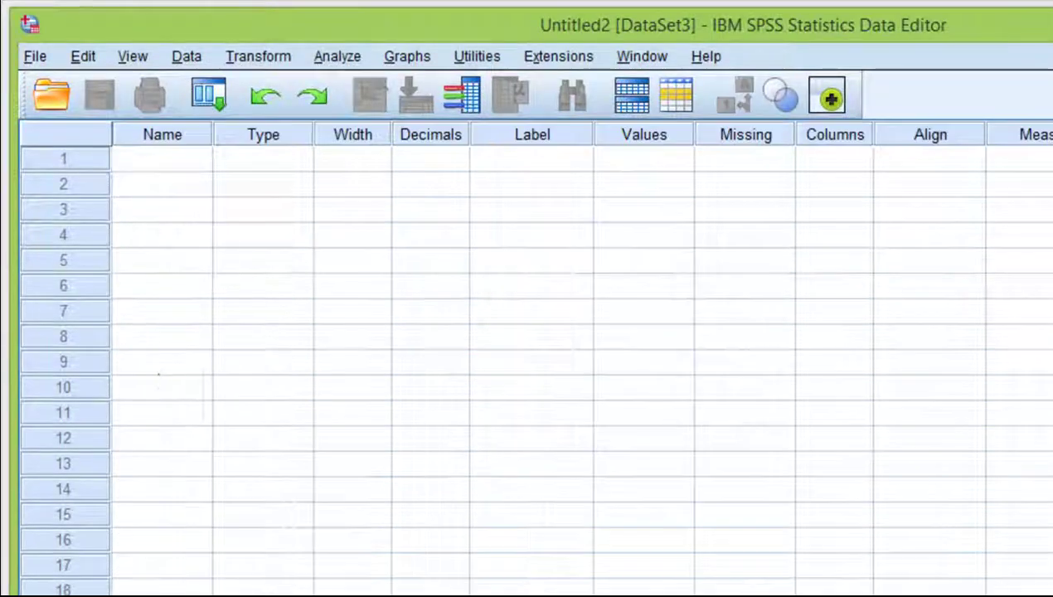
left_click(171, 154)
type("rs")
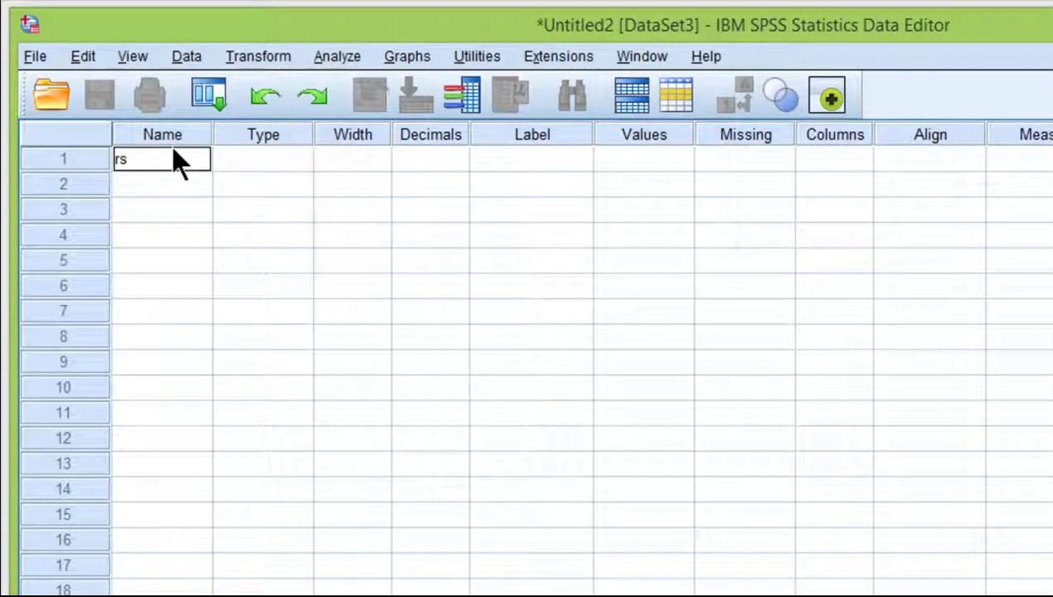
key("Return")
type("n")
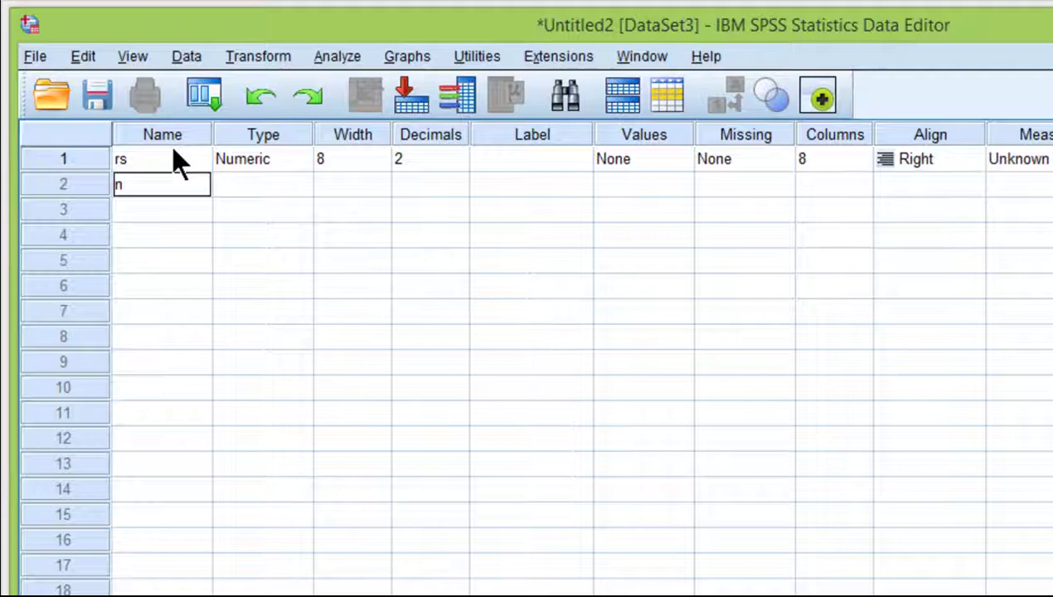
key("Return")
- Enter .398 under rs and 36 under n in Data View
key("ctrl+t")
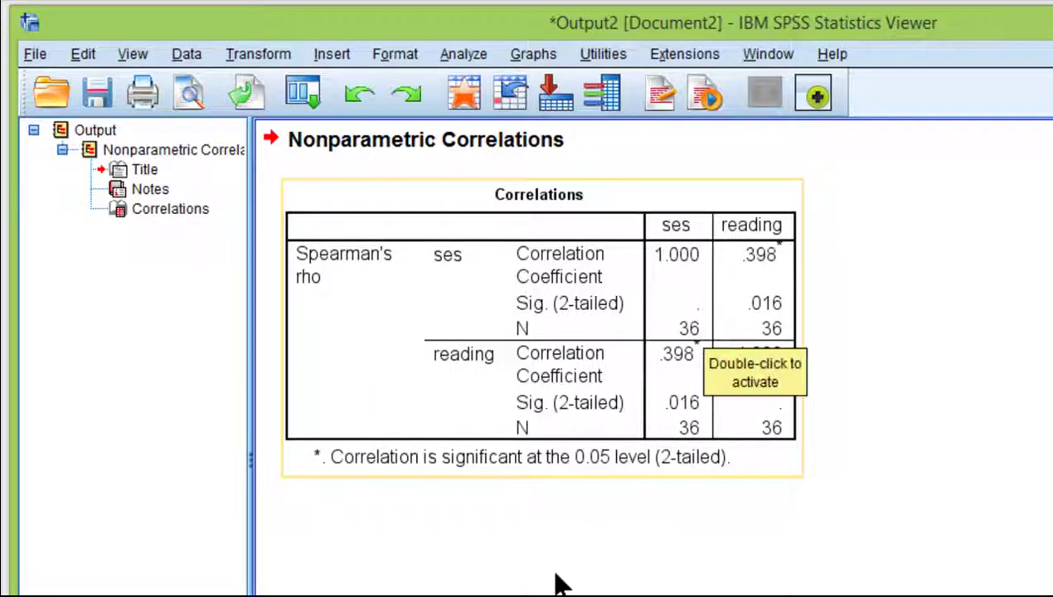
left_click(560, 580)
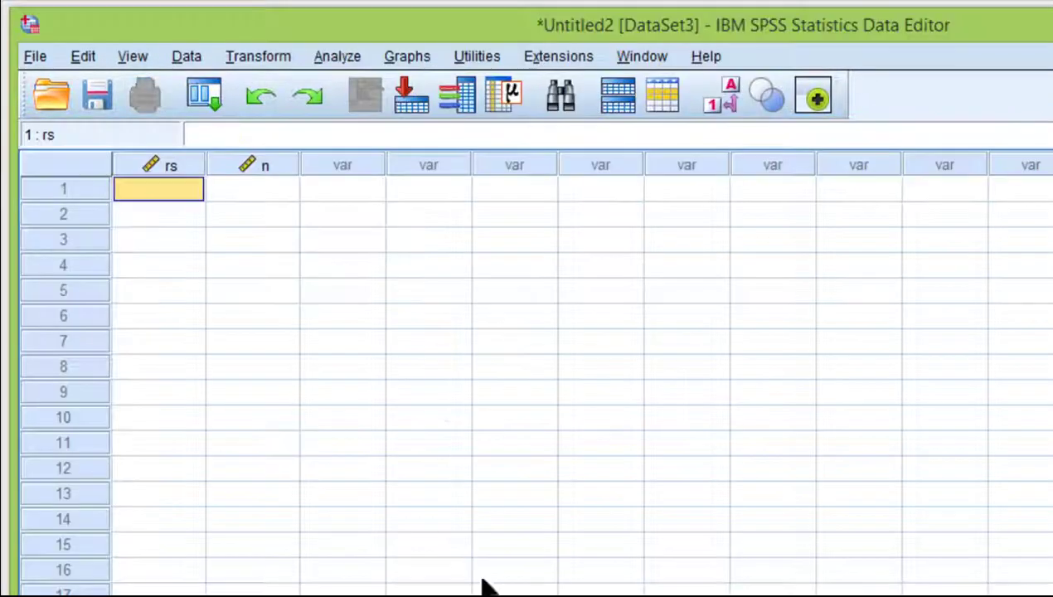
type(".")
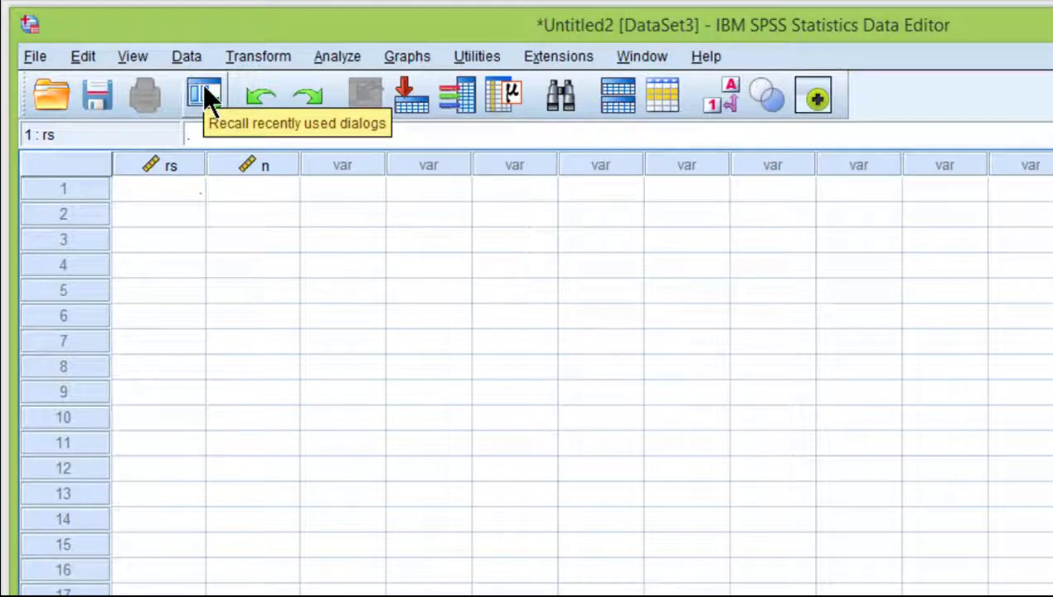
type("398")
key("Tab")
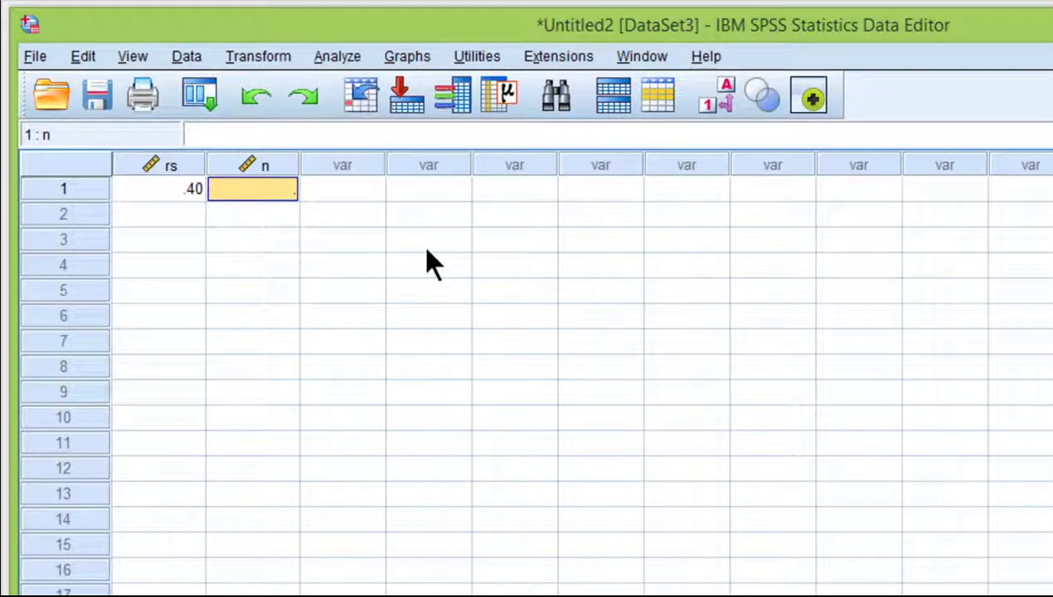
type("36")
key("Return")
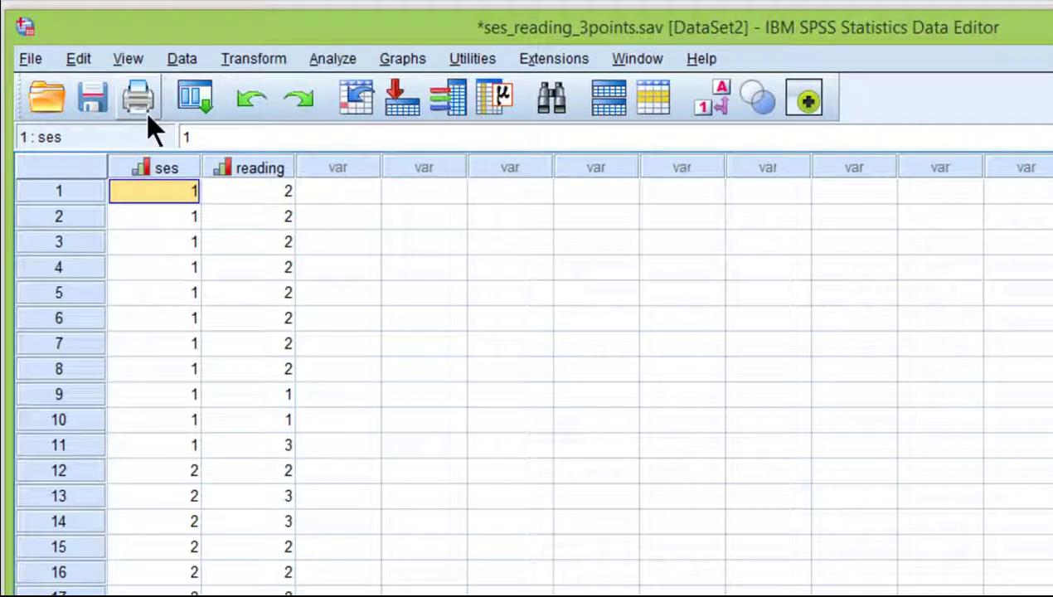
- Close ses_reading_3points.sav without saving and start running the confidence-interval syntax
key("alt+F4")
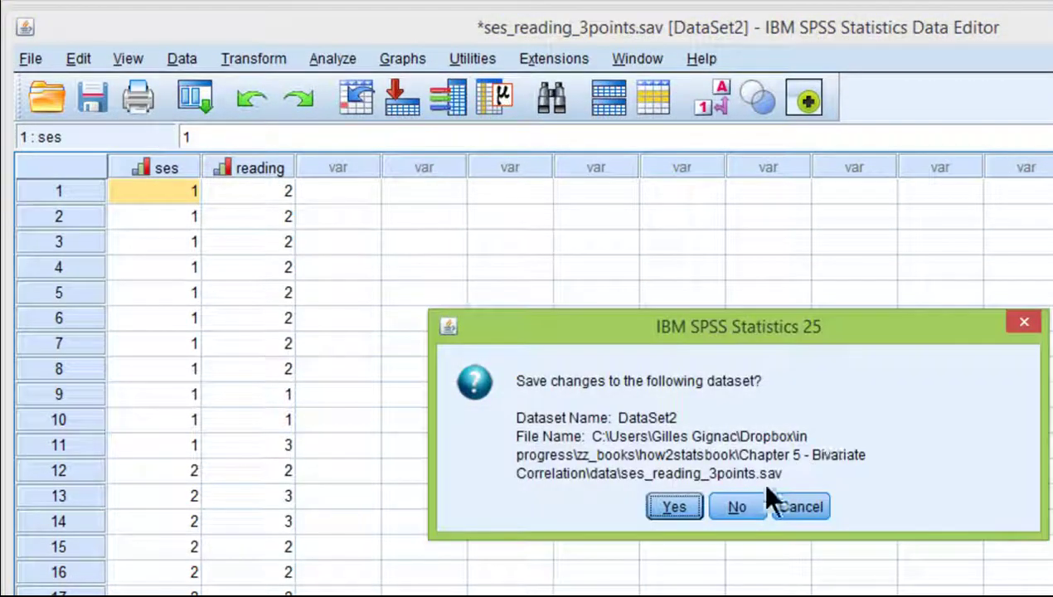
left_click(746, 501)
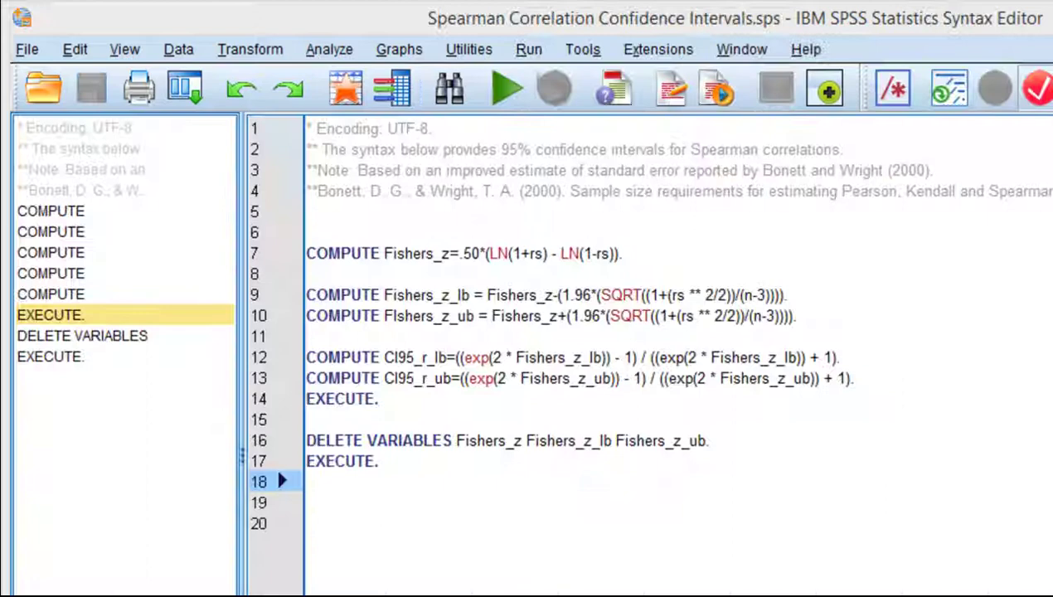
left_click(392, 168)
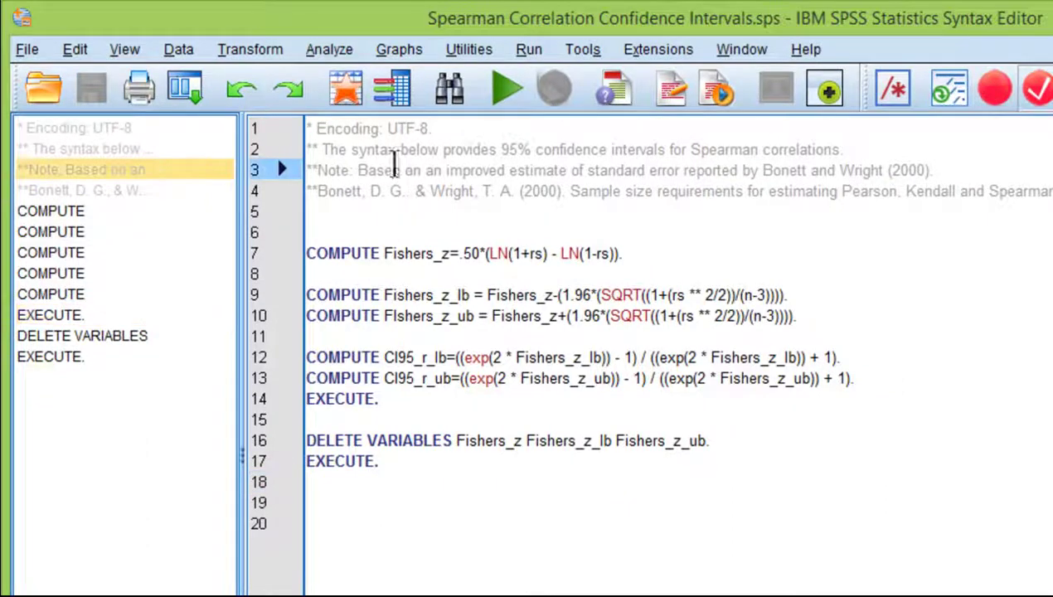
left_click(524, 49)
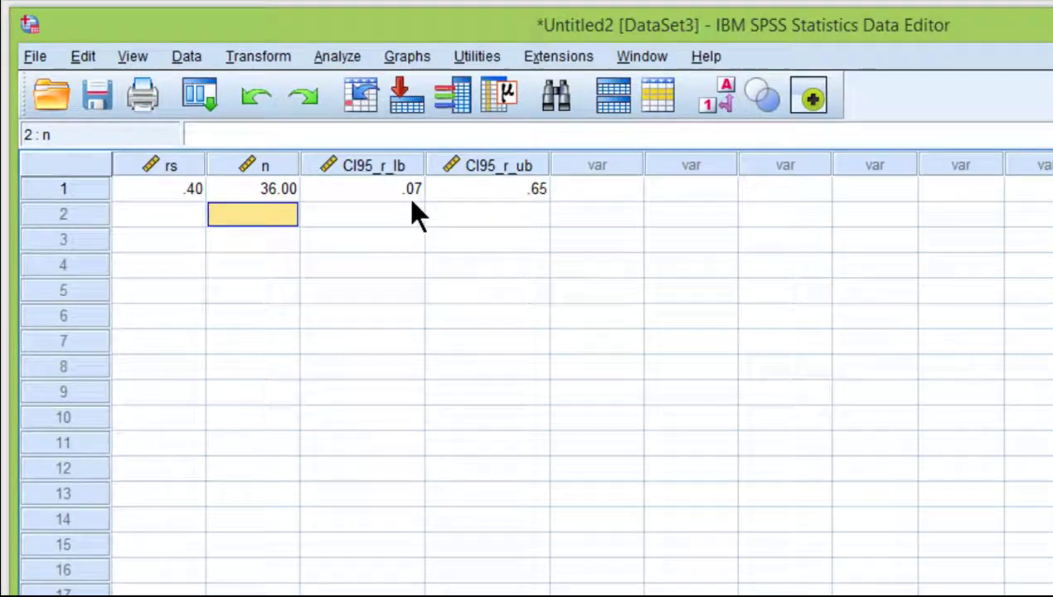
left_click(407, 198)
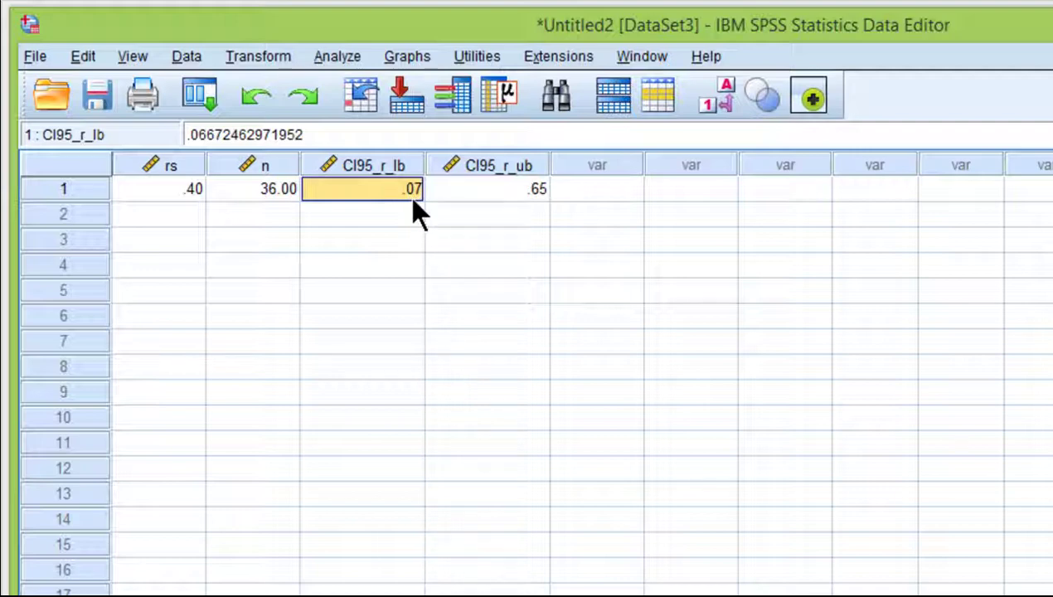
left_click(497, 197)
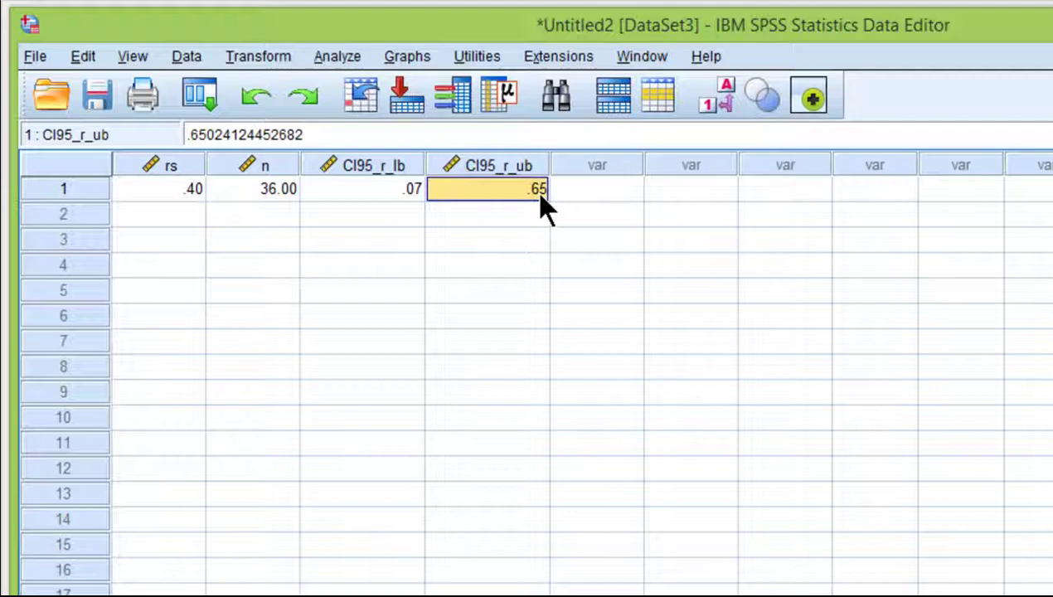
left_click(177, 193)
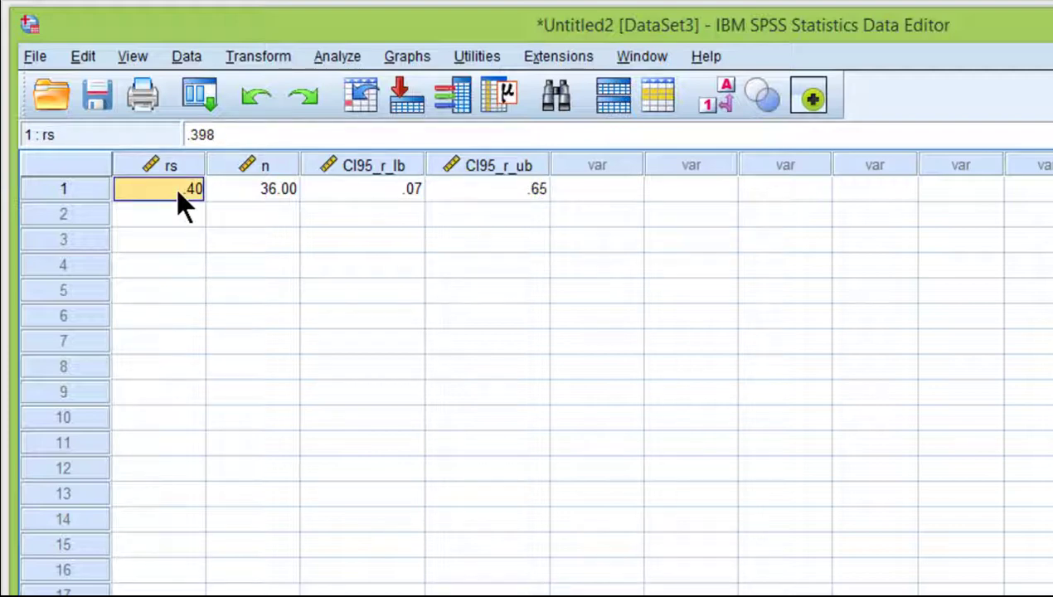
left_click(415, 207)
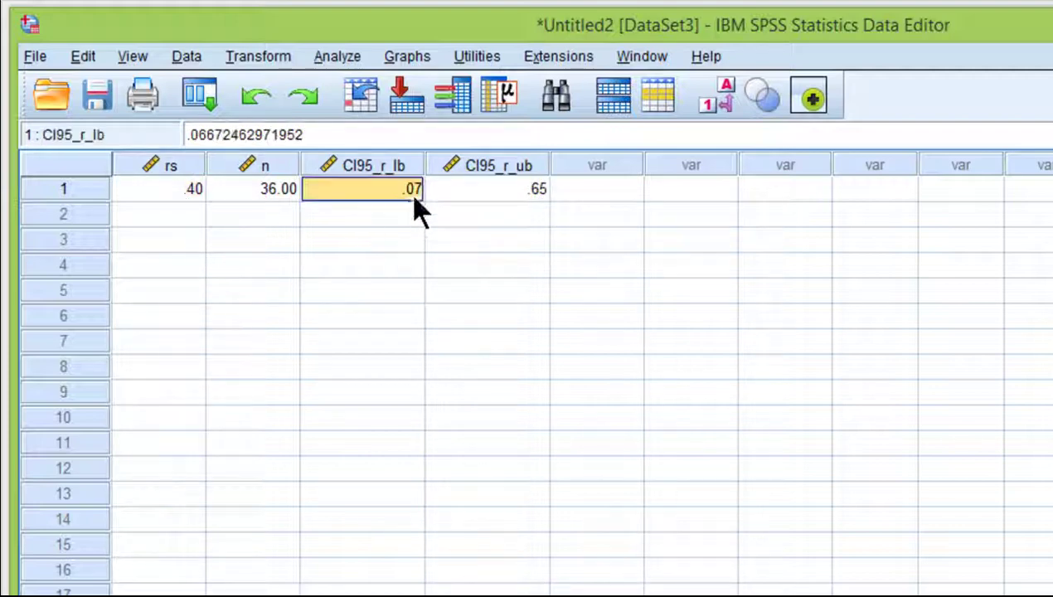
key("Left")
key("Right")
key("Right")
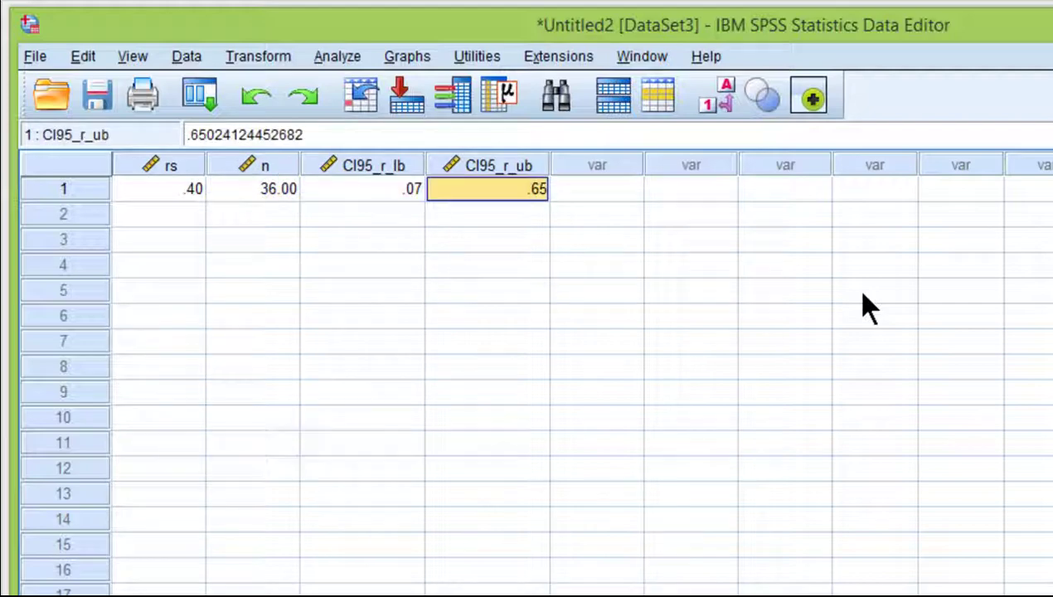
key("Left")
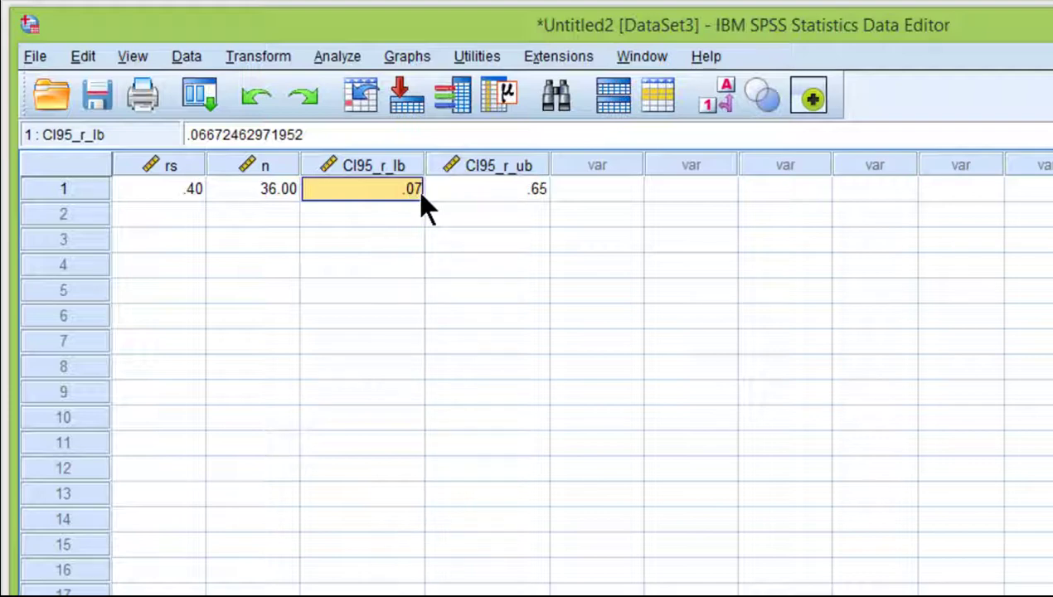
left_click(414, 214)
left_click(413, 194)
key("Tab")
left_click(194, 192)
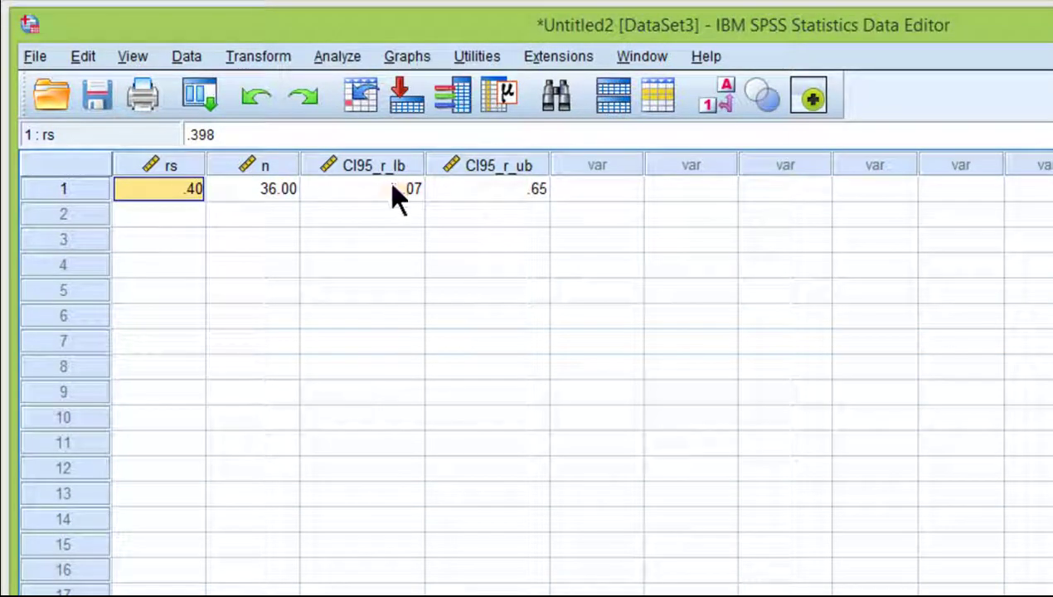
- Point out the lower bound .07 and upper bound .65 in the dataset
left_click(392, 191)
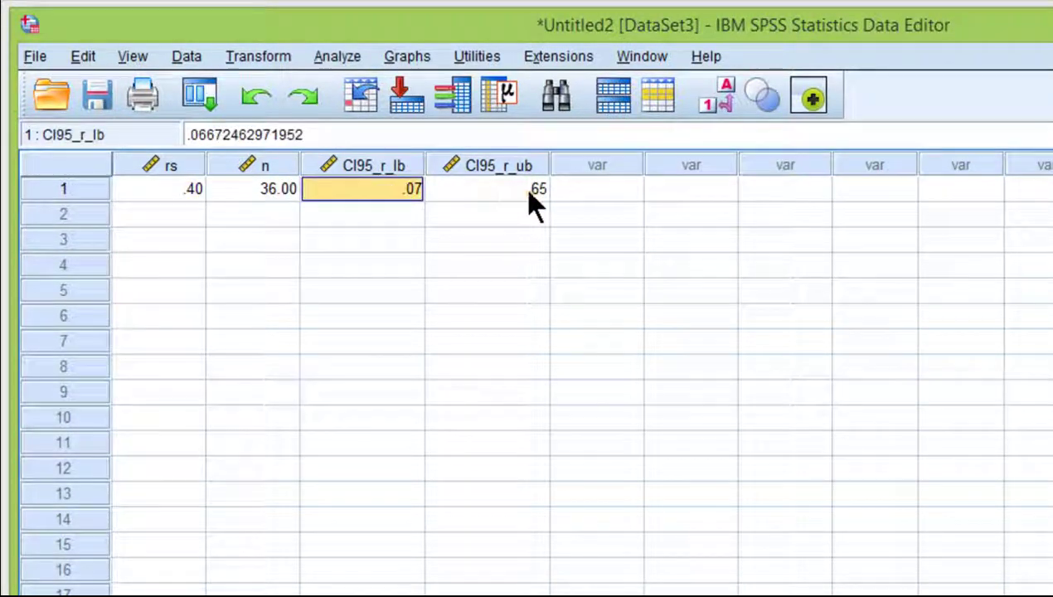
left_click(530, 191)
left_click(388, 193)
left_click(475, 189)
left_click(348, 189)
left_click(484, 195)
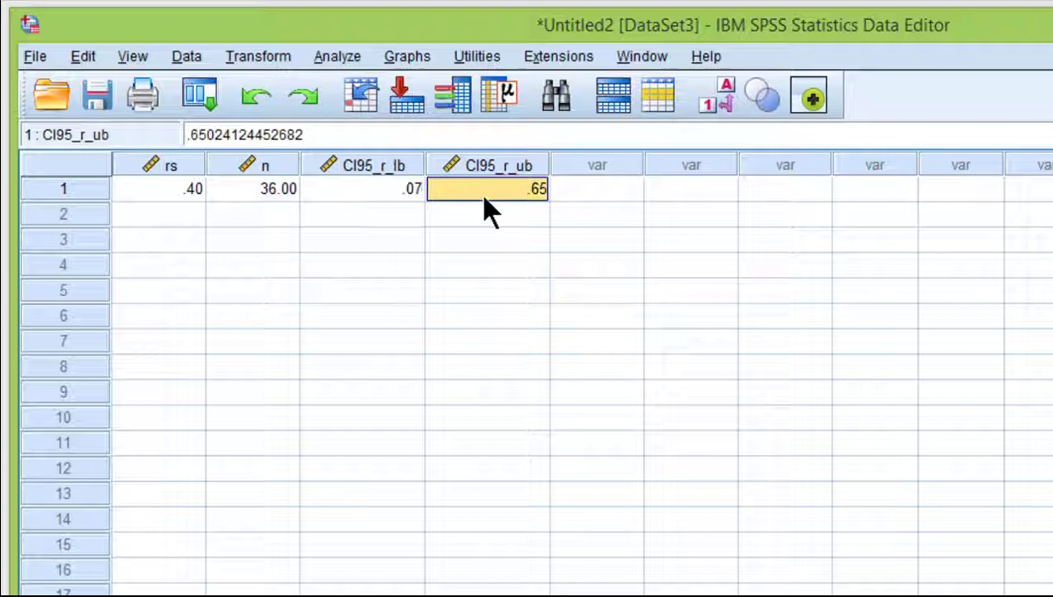
left_click(389, 192)
left_click(468, 199)
left_click(418, 196)
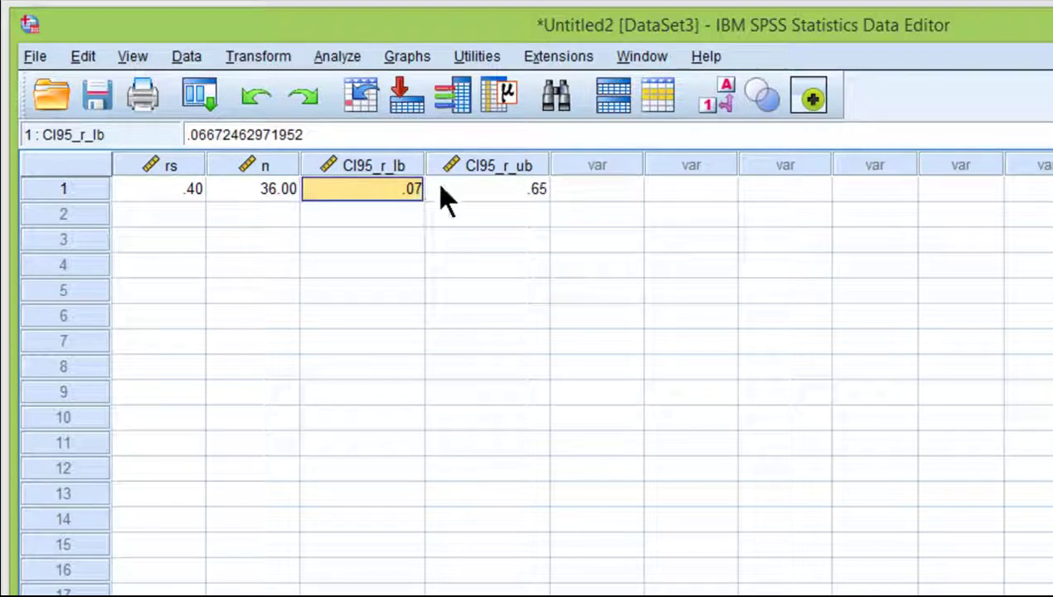
left_click(483, 208)
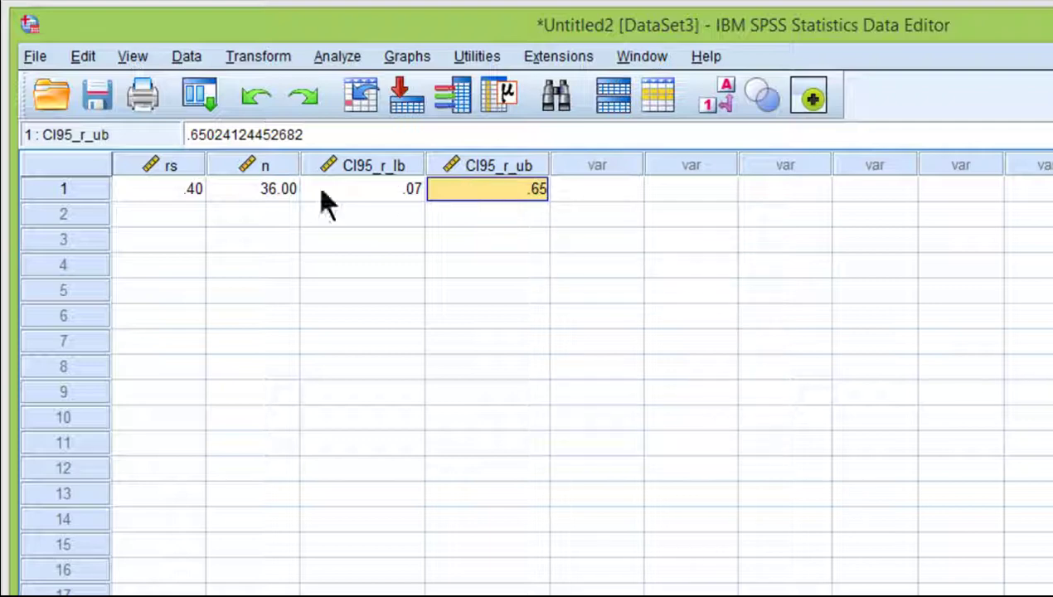
- Compare rs .398 with the full bound values .0667 and .6602
left_click(188, 187)
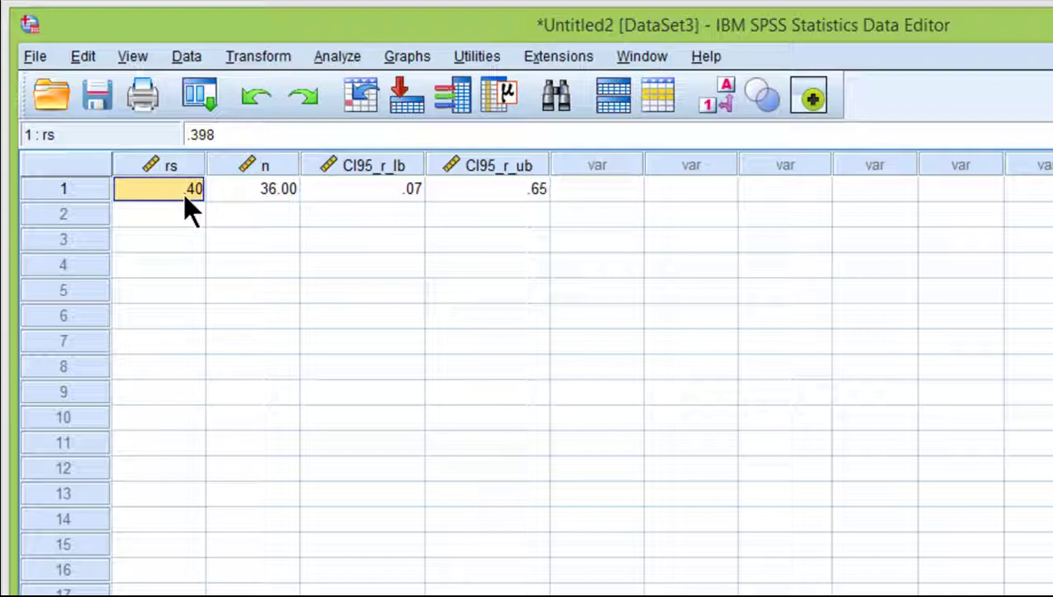
left_click(378, 193)
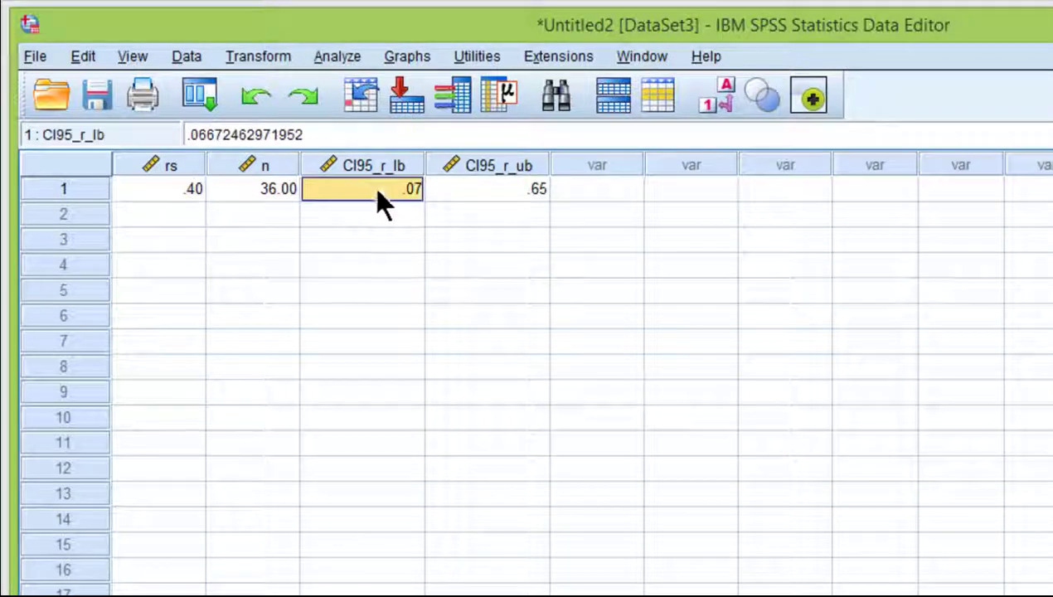
left_click(517, 193)
left_click(193, 191)
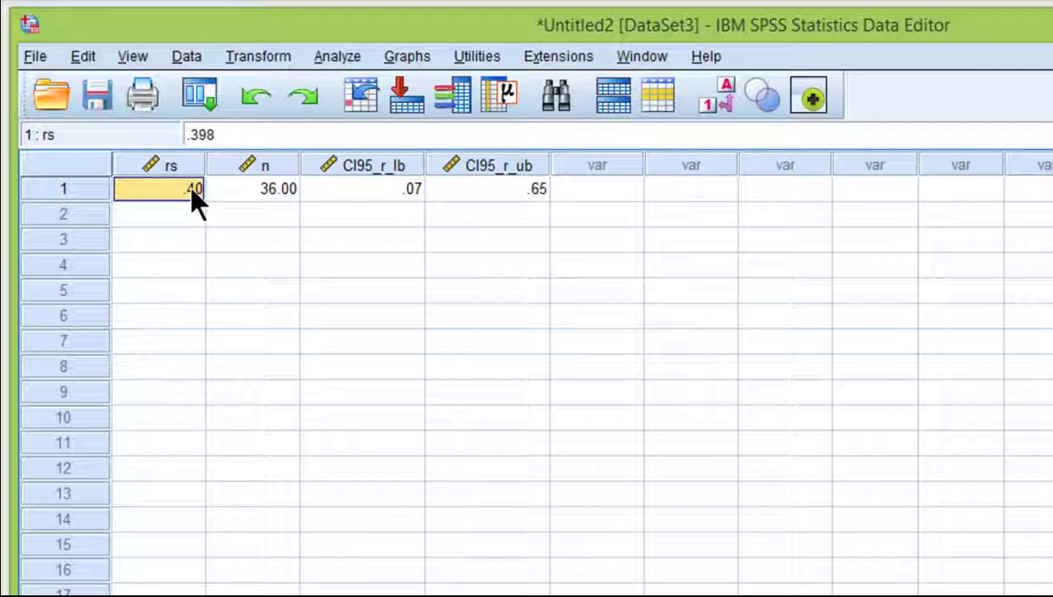
left_click(407, 194)
left_click(501, 192)
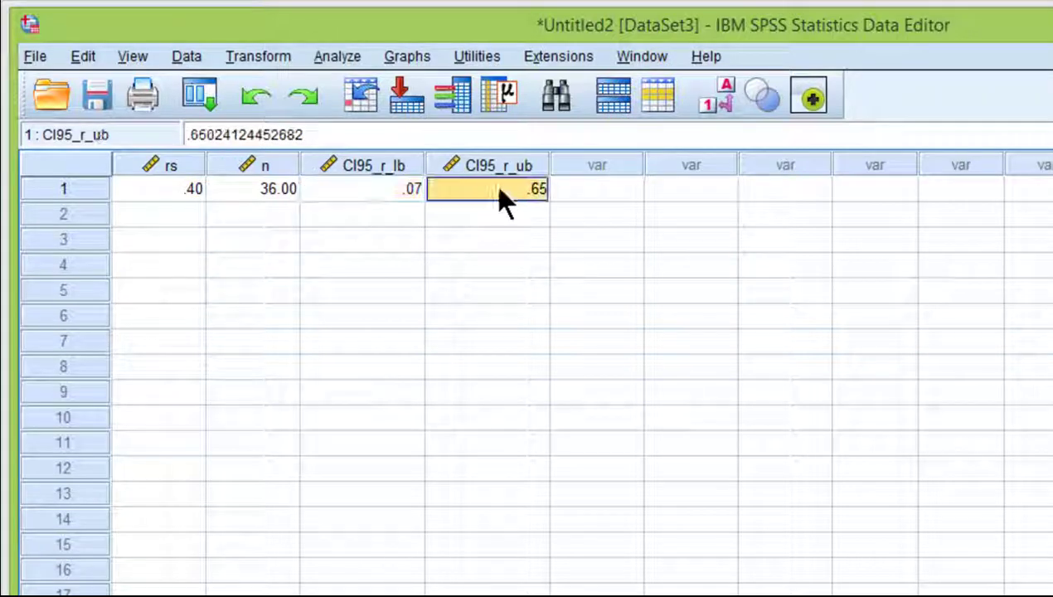
left_click(395, 180)
left_click(489, 184)
left_click(387, 191)
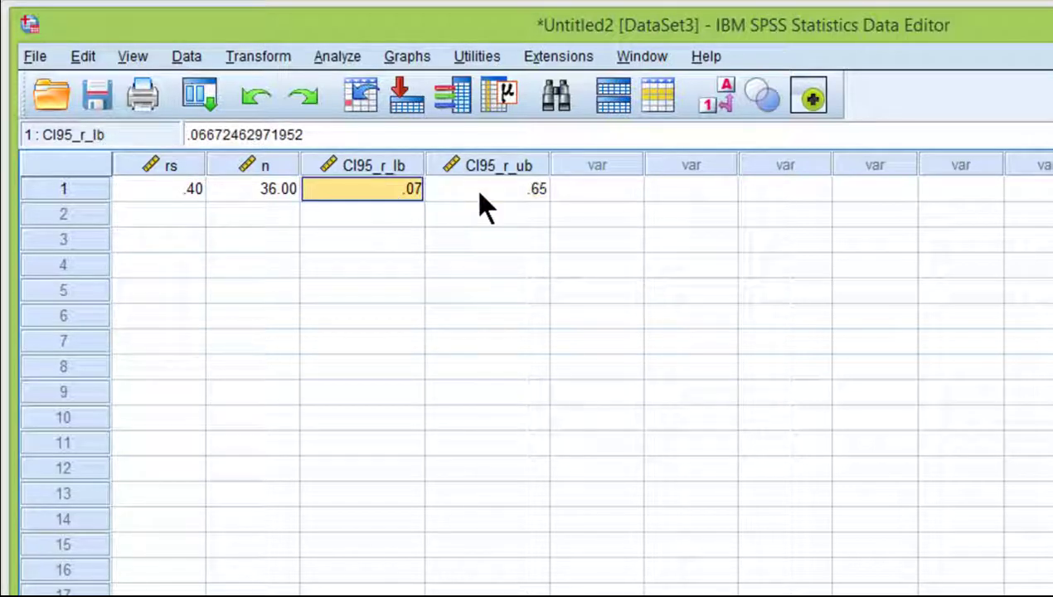
left_click(479, 195)
left_click(369, 190)
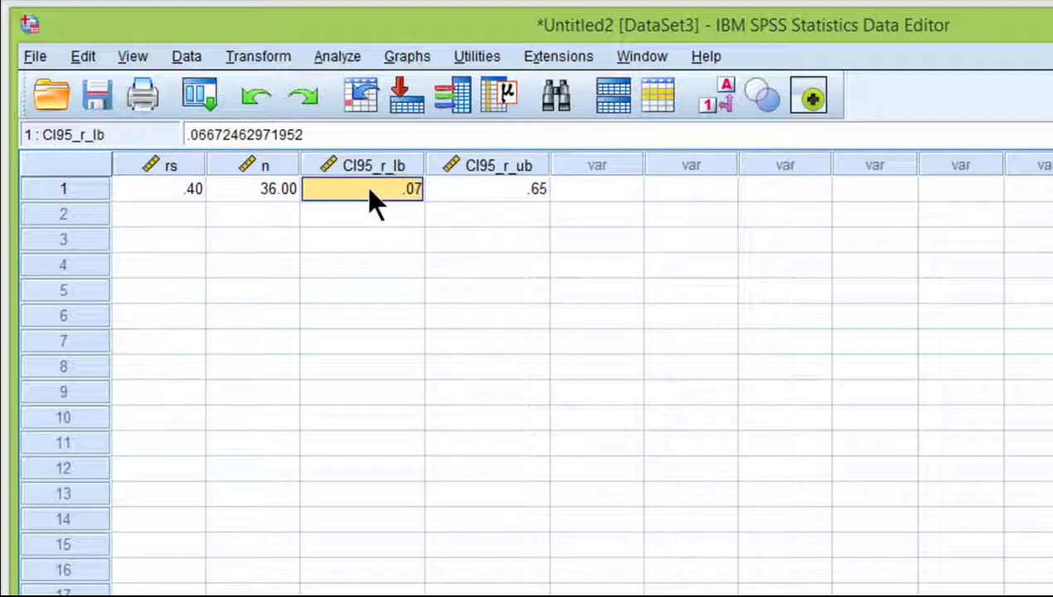